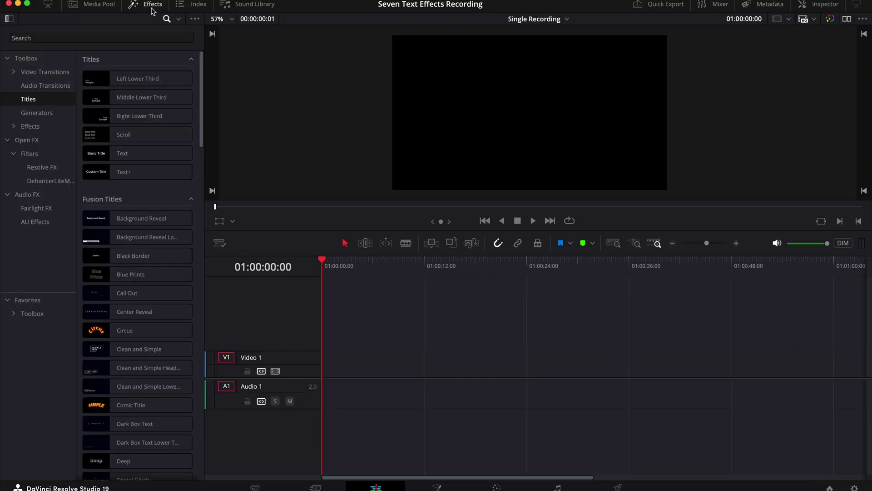
Add a Text+ title to the Video 1 track at the playhead
click(122, 171)
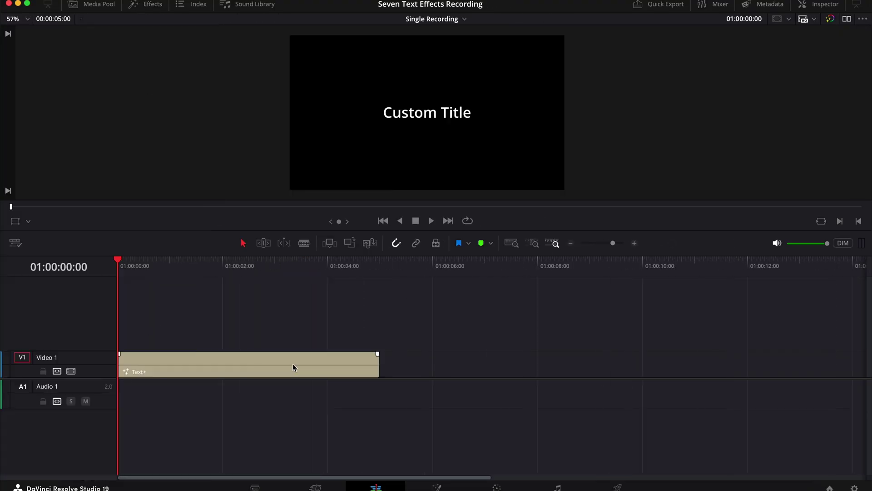
Change the Text+ clip's title text to 'Random Text Shuffle'
click(294, 367)
click(818, 6)
click(671, 126)
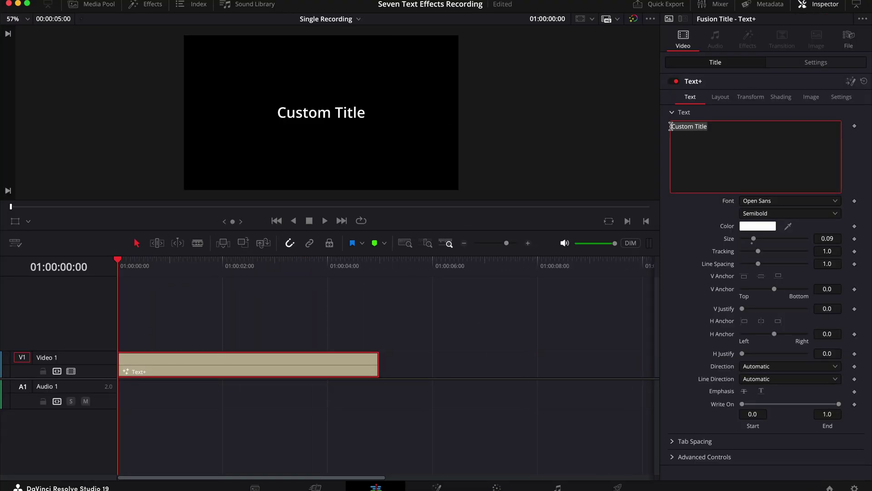
text(Random Text Shuffle)
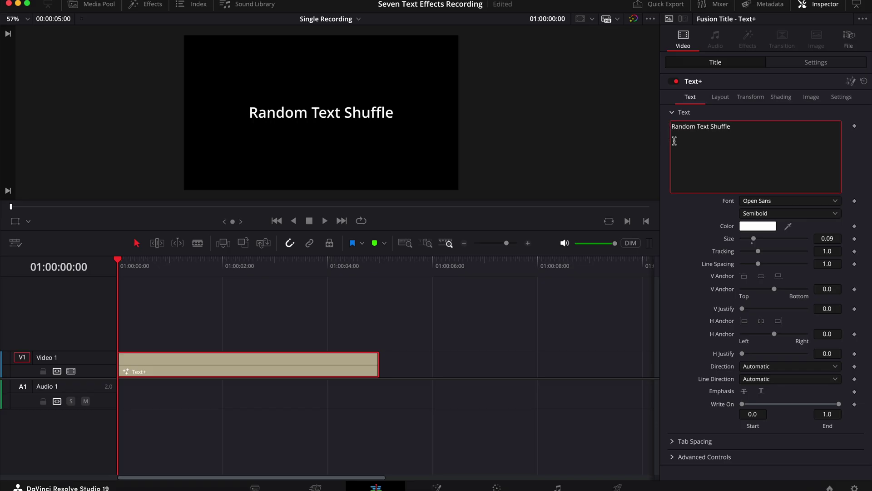
Attach a TextScramble modifier to the title text and open its controls in Fusion
right_click(760, 148)
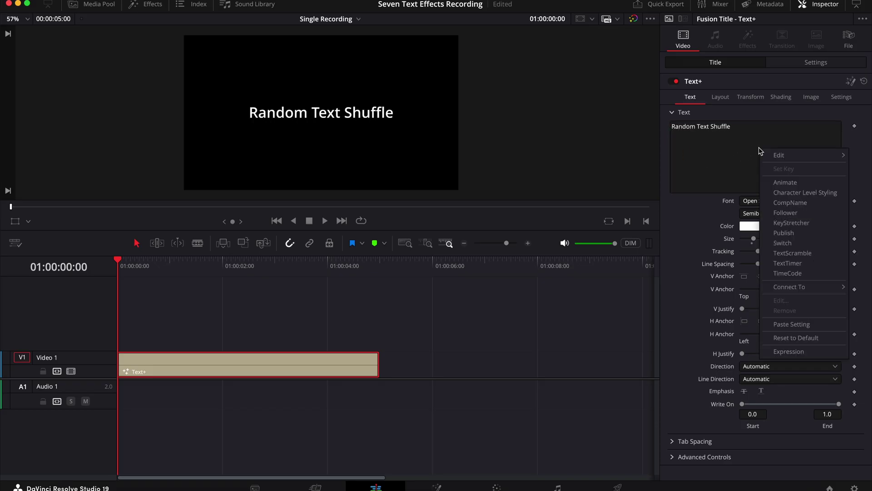
click(809, 253)
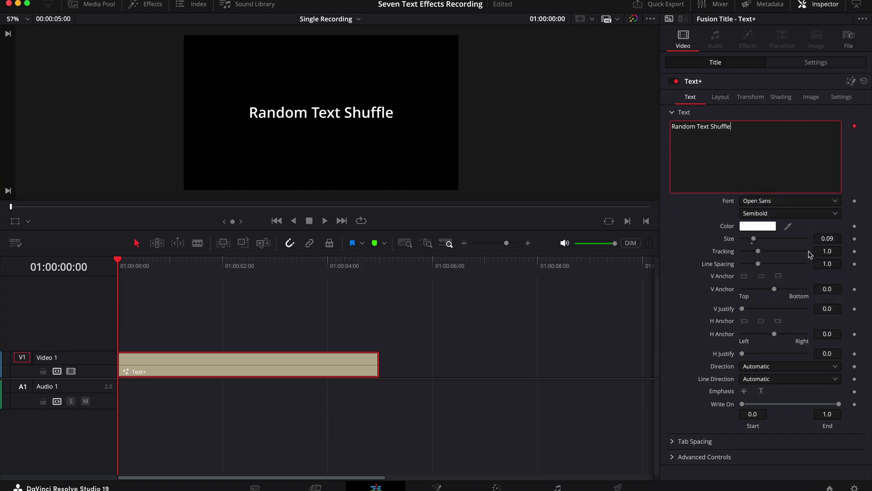
click(851, 82)
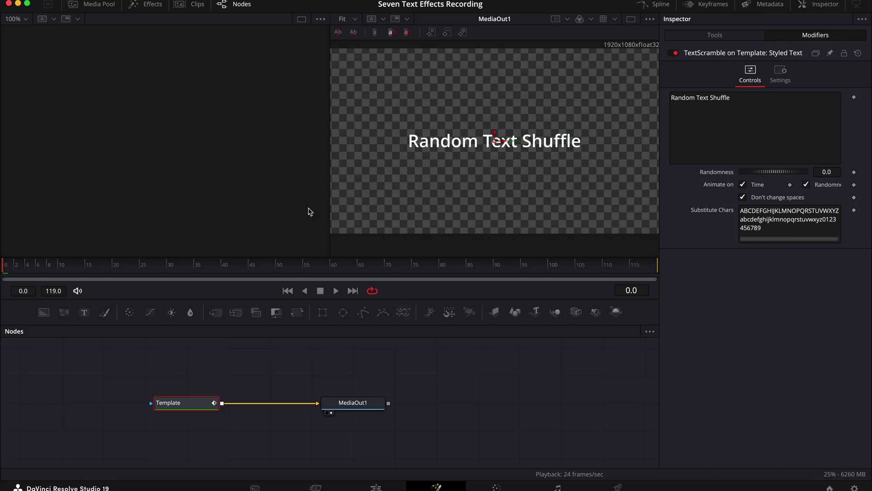
Keyframe Randomness at 0 on frame 33 and about 0.7 on frame 6, then preview
drag(109, 273, 186, 276)
click(854, 173)
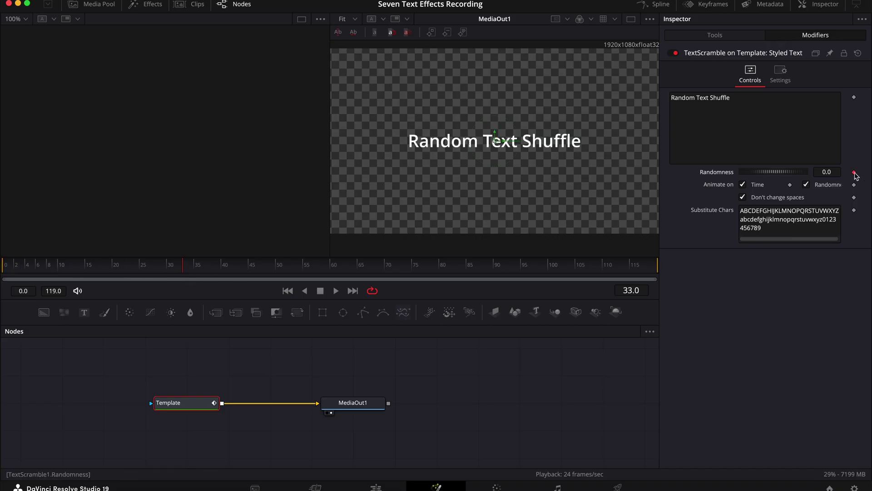
drag(186, 273, 38, 273)
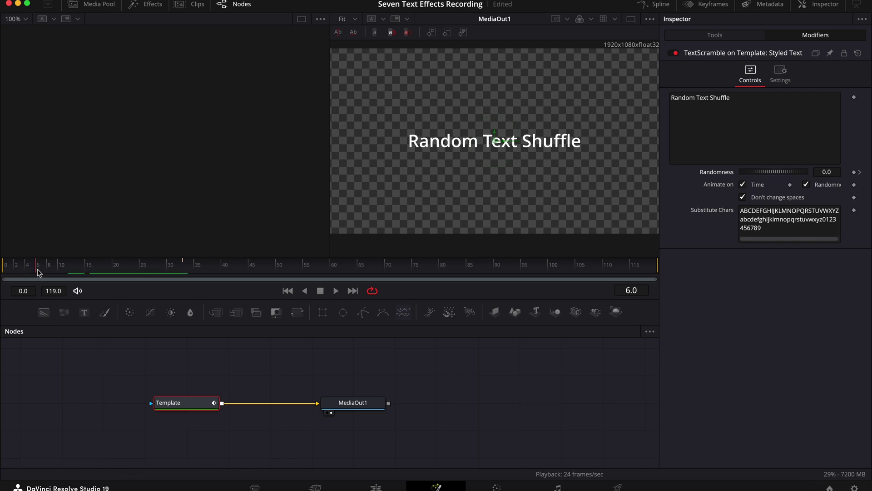
drag(745, 172, 808, 179)
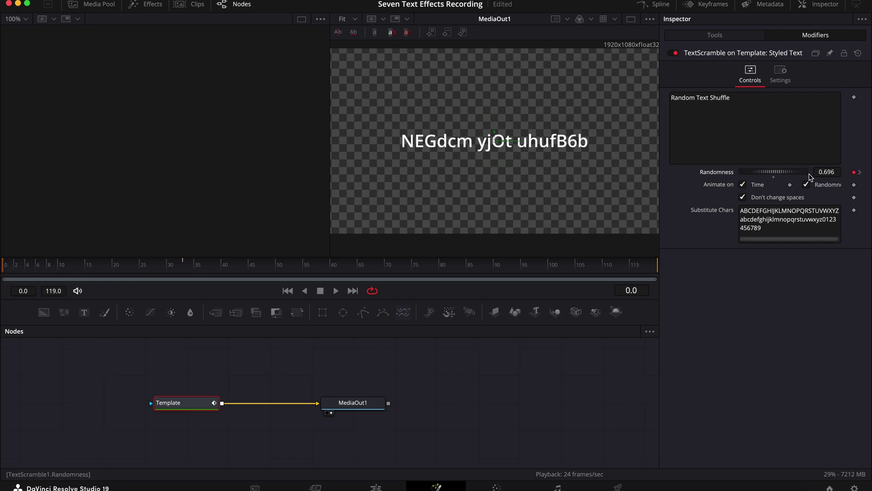
key(space)
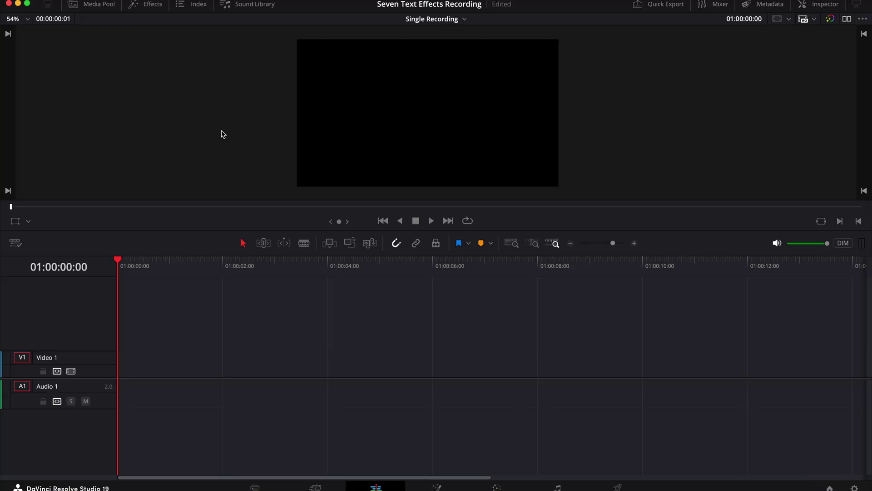
Place a new Text+ title from the effects library onto Video 1
click(151, 6)
drag(182, 175, 283, 361)
click(153, 7)
Retype the new title as 'Letter 360' in Heavitas, enlarged to size 0.1251
click(229, 363)
click(803, 5)
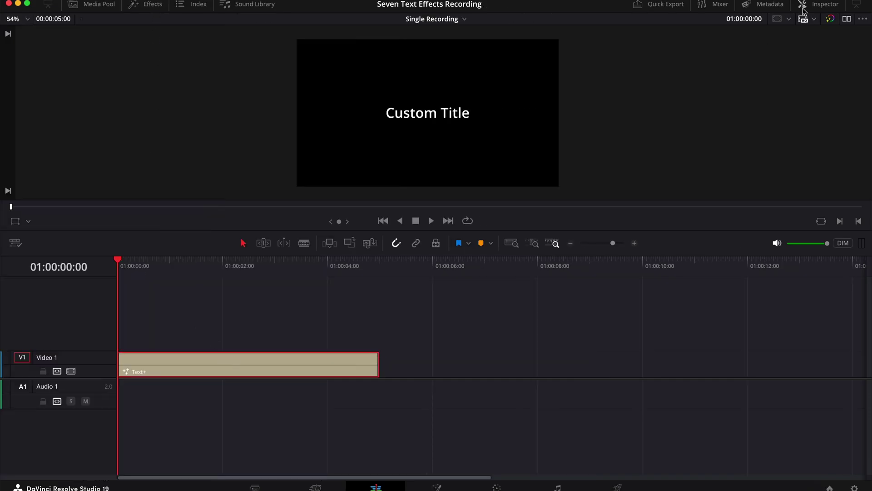
click(668, 132)
key(ctrl+a)
text(Letter 360)
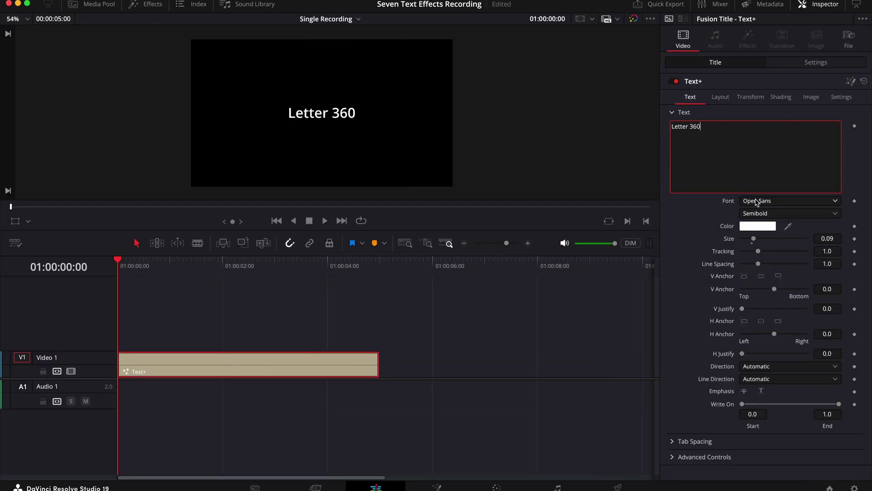
click(756, 201)
click(773, 252)
drag(822, 234, 827, 238)
Keyframe per-character Y rotation from 0 at one second to 360 at two seconds
drag(128, 259, 171, 266)
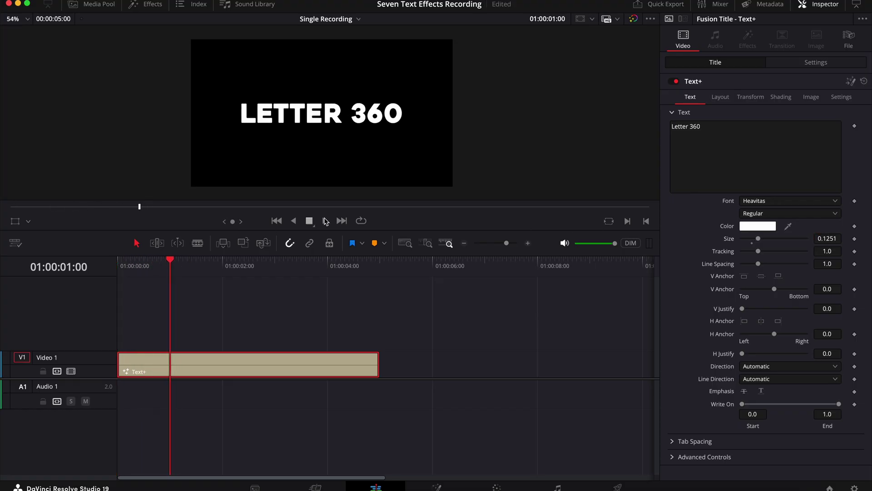
click(744, 98)
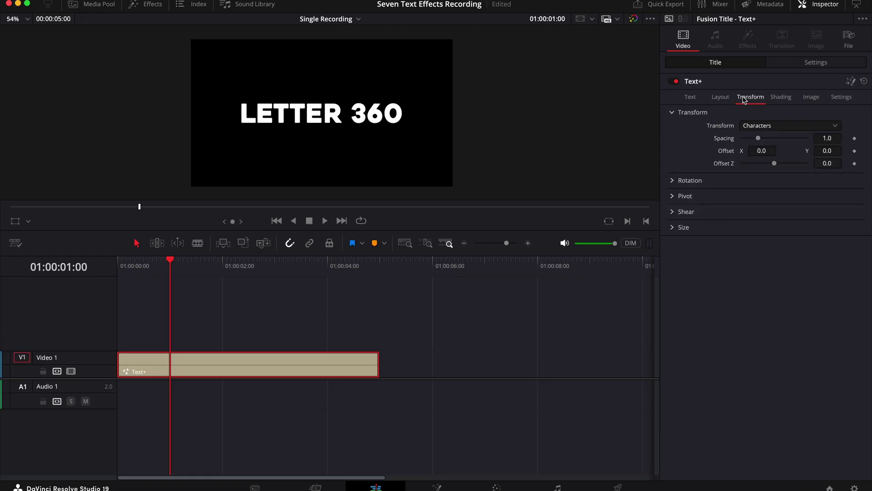
click(760, 126)
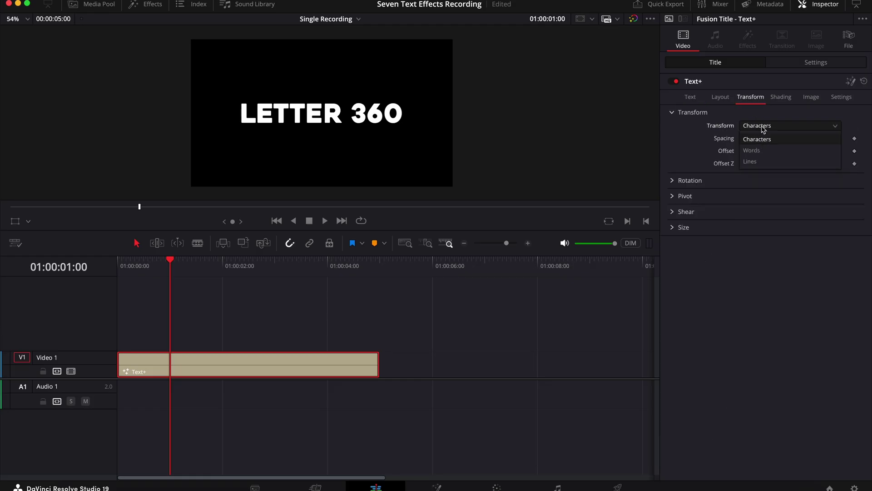
click(763, 128)
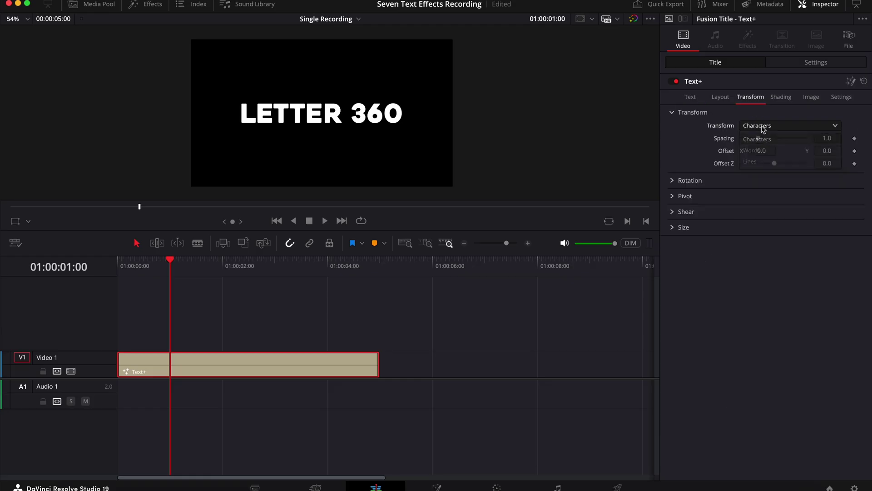
click(673, 181)
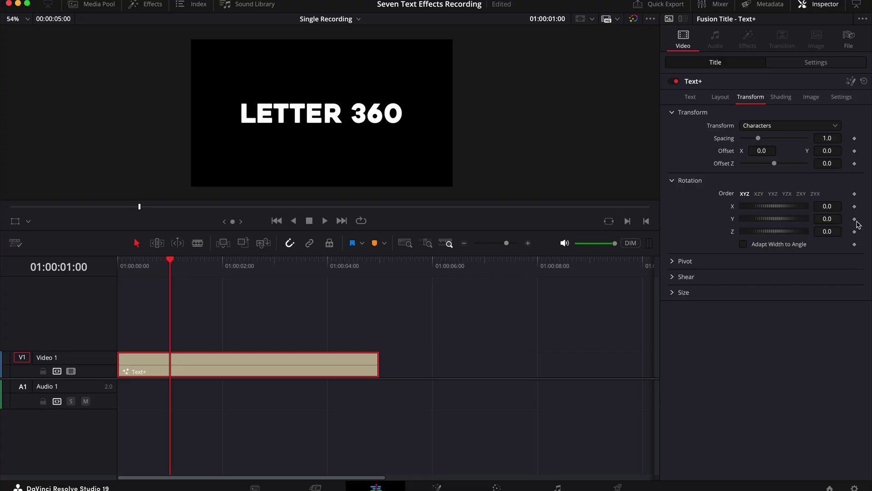
drag(171, 260, 223, 260)
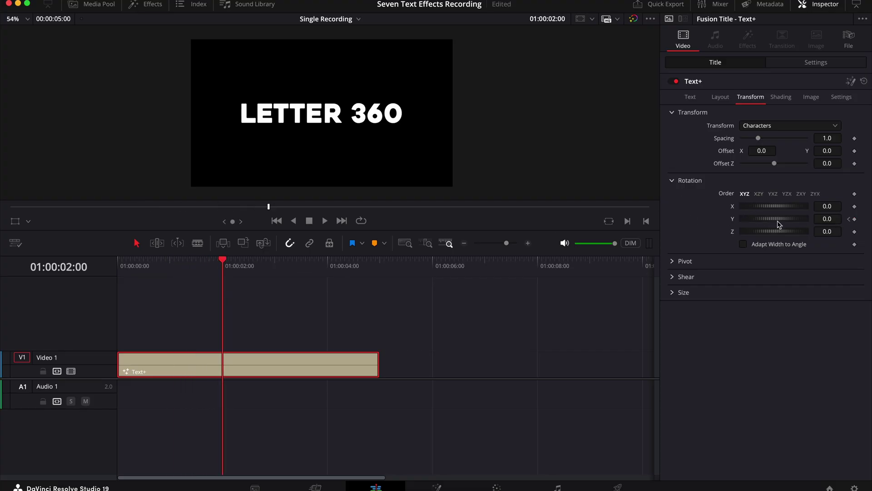
key(Tab)
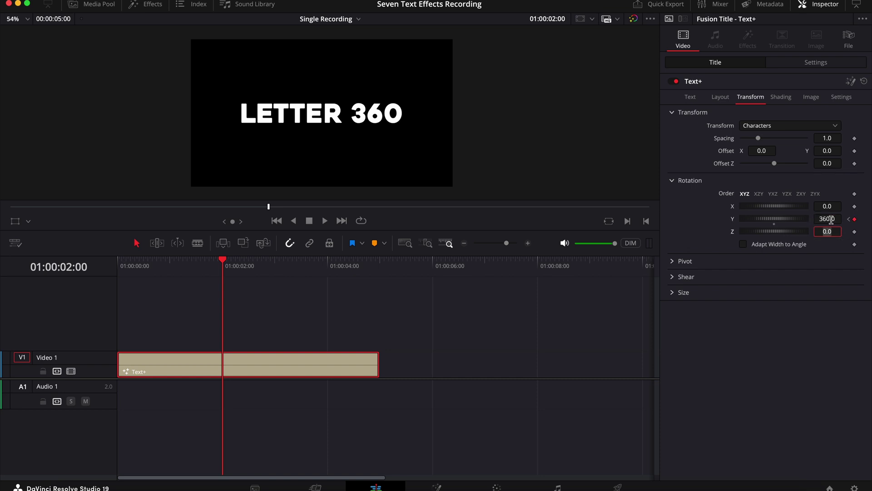
Enable motion blur with a 360 shutter angle and play the spinning letters from the start
click(842, 98)
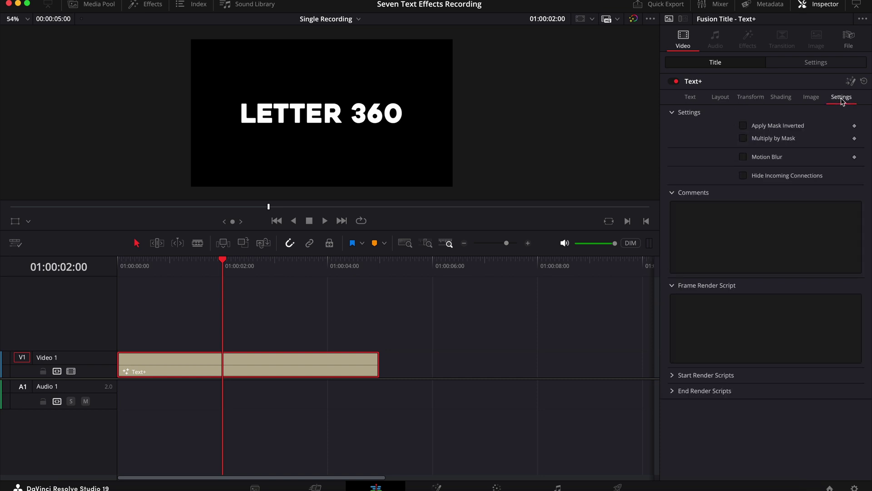
click(744, 157)
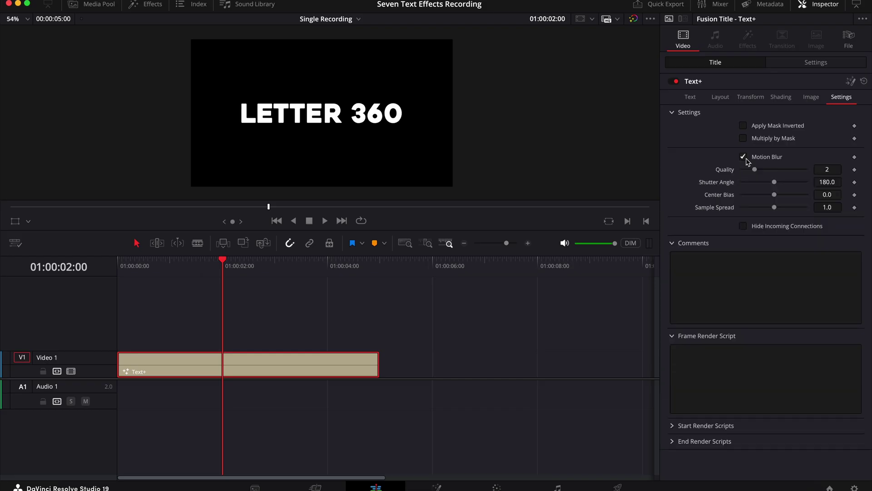
click(832, 182)
text(360)
key(Tab)
click(828, 5)
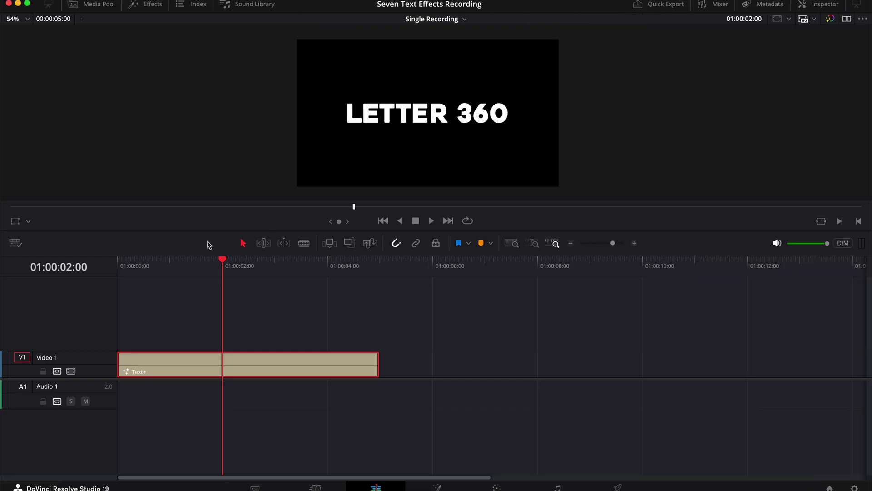
key(Home)
key(space)
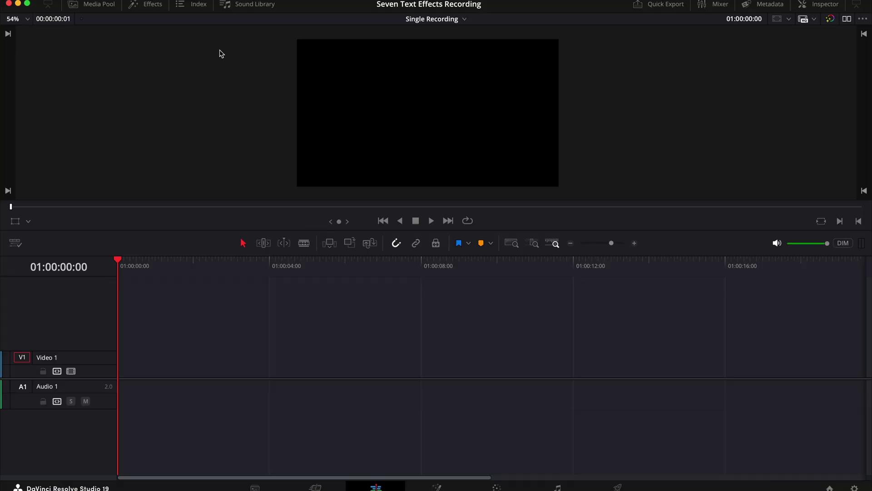
Place another Text+ title from the effects library onto Video 1
click(147, 4)
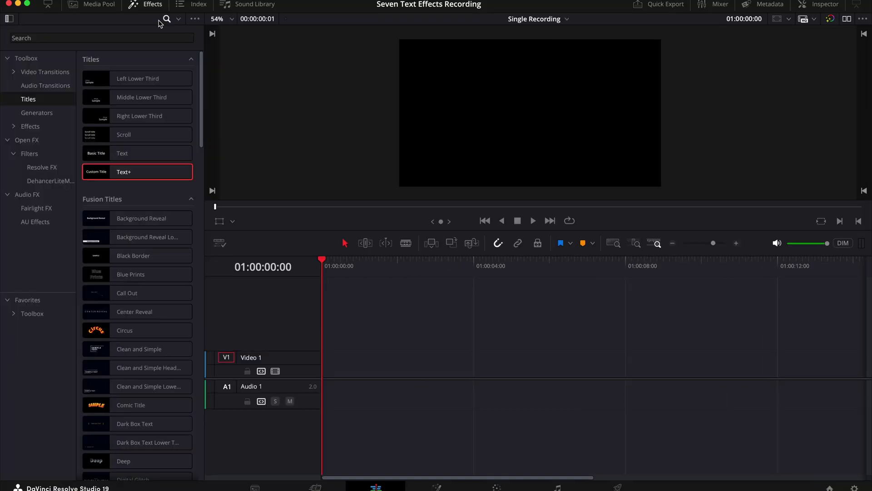
drag(139, 171, 316, 361)
click(154, 6)
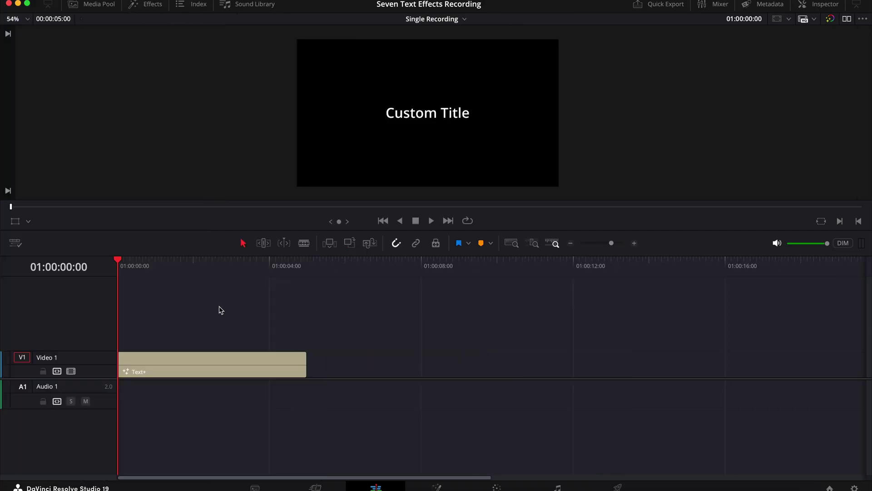
Retitle it 'Curved Text Effect' and enlarge the text to about 0.11
click(229, 373)
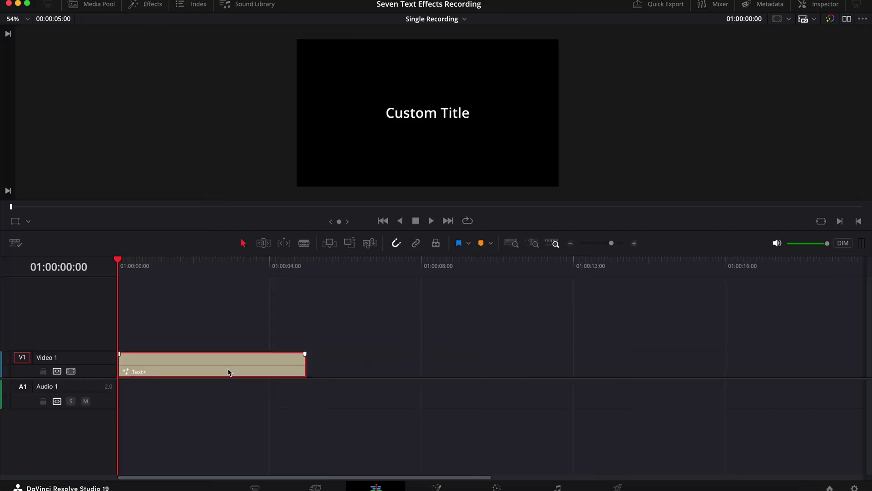
click(824, 6)
triple_click(668, 127)
text(Curved Text)
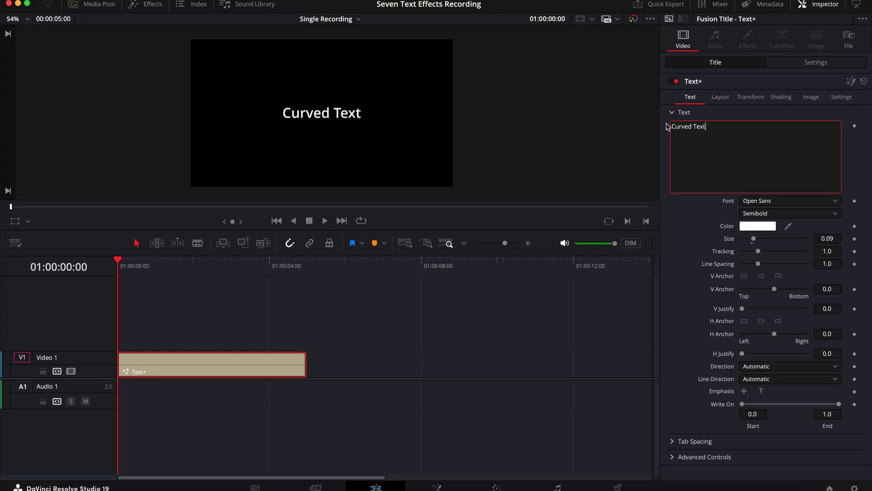
text( Effect)
drag(824, 237, 841, 236)
Set the layout type to Circle, narrow width to 0.425, and lower the curved text
click(721, 97)
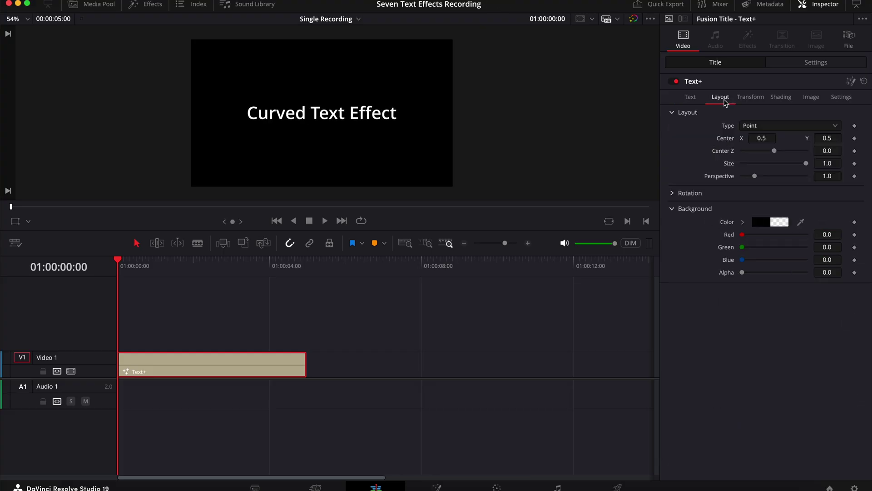
click(783, 126)
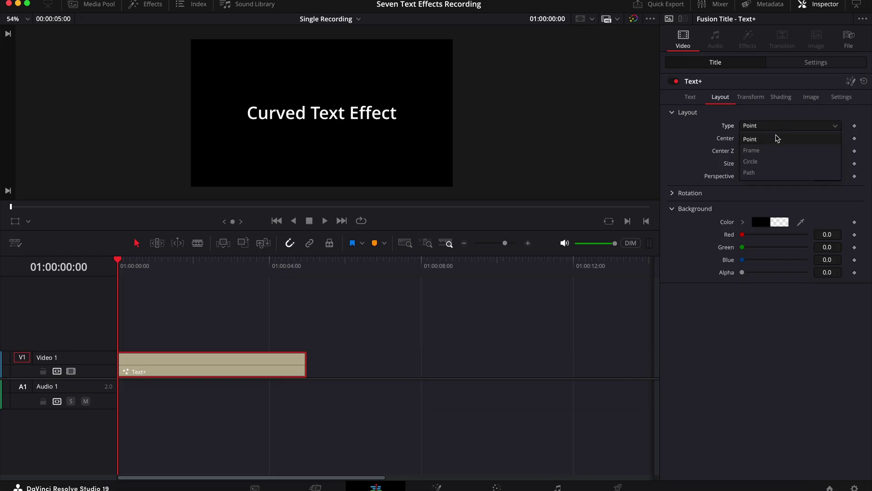
click(763, 163)
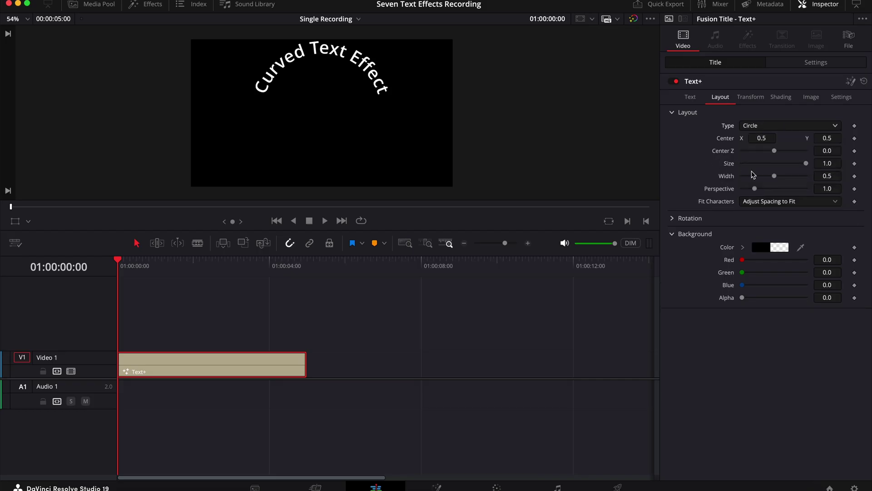
drag(775, 177, 771, 180)
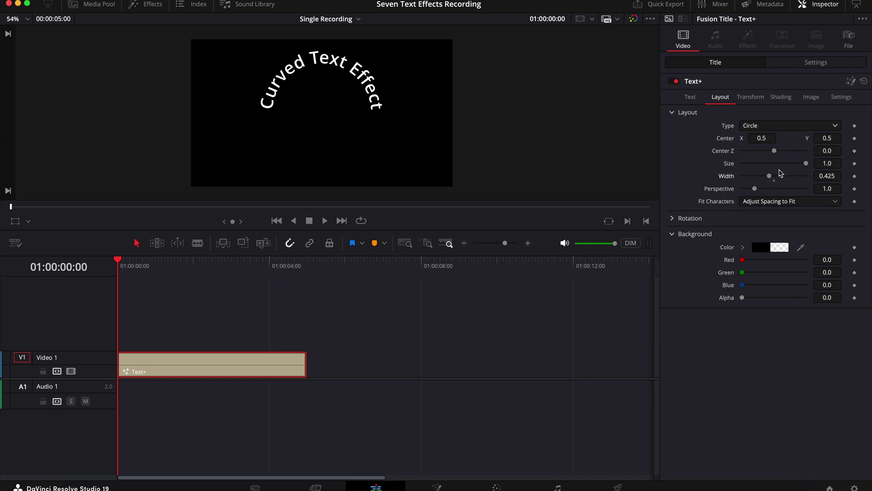
drag(826, 138, 815, 139)
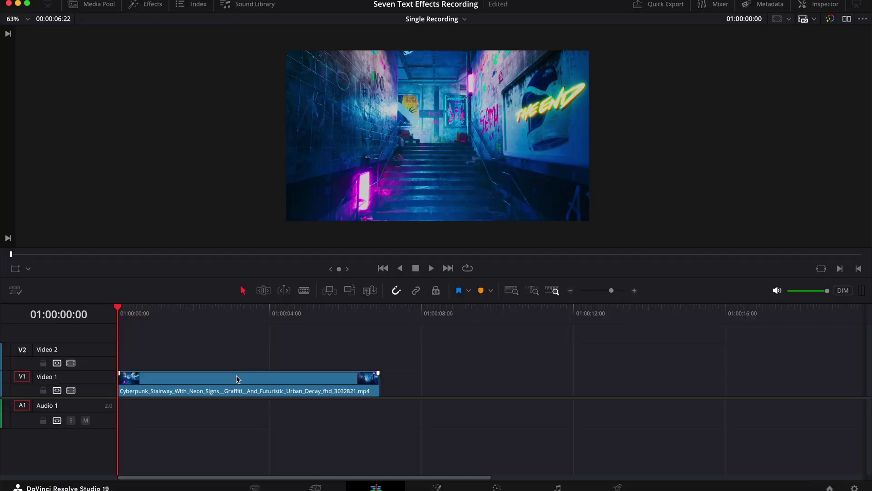
Open the stairway clip in Fusion and shift MediaIn1 to make room
click(239, 377)
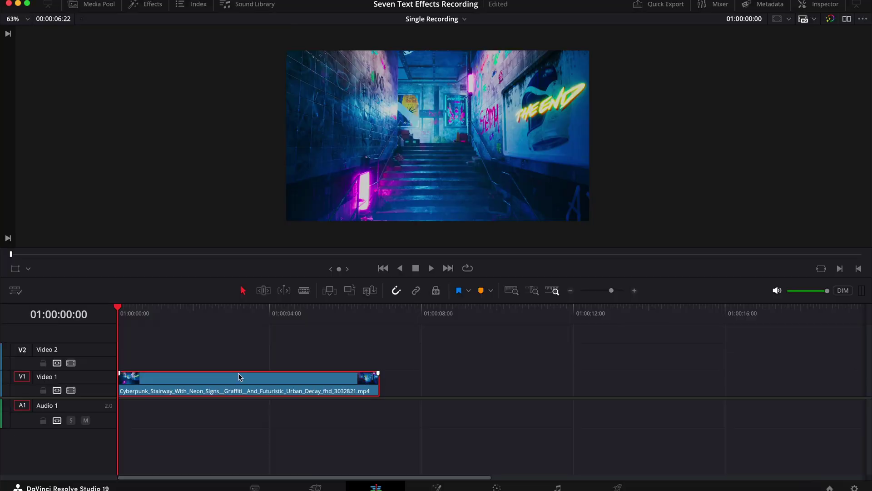
click(439, 487)
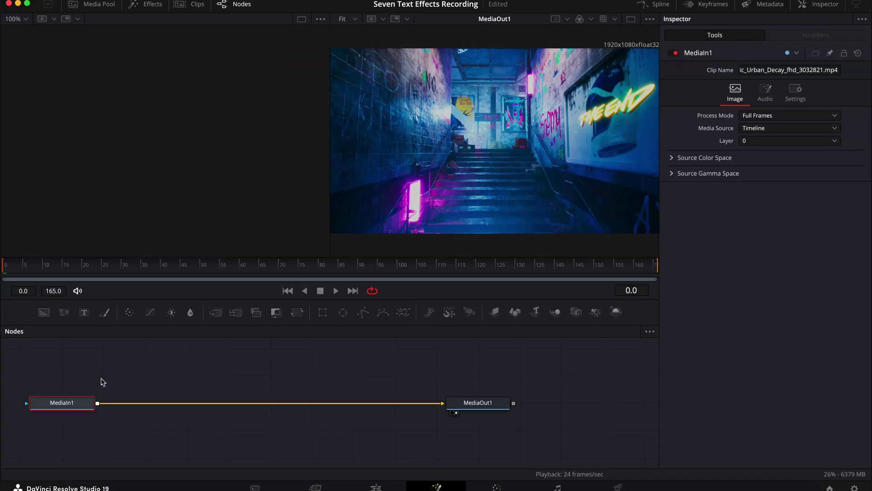
drag(69, 403, 208, 400)
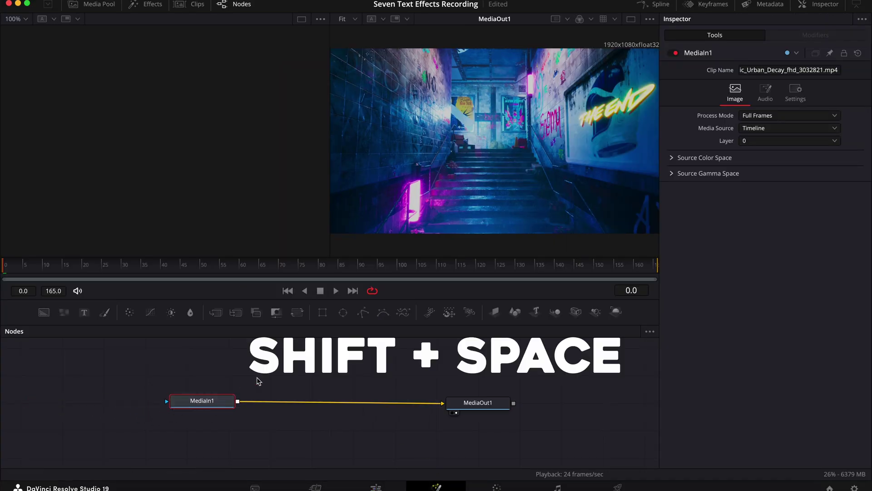
Insert a Planar Tracker node between MediaIn1 and MediaOut1 via the 'planar' tool search
key(shift+space)
text(planar)
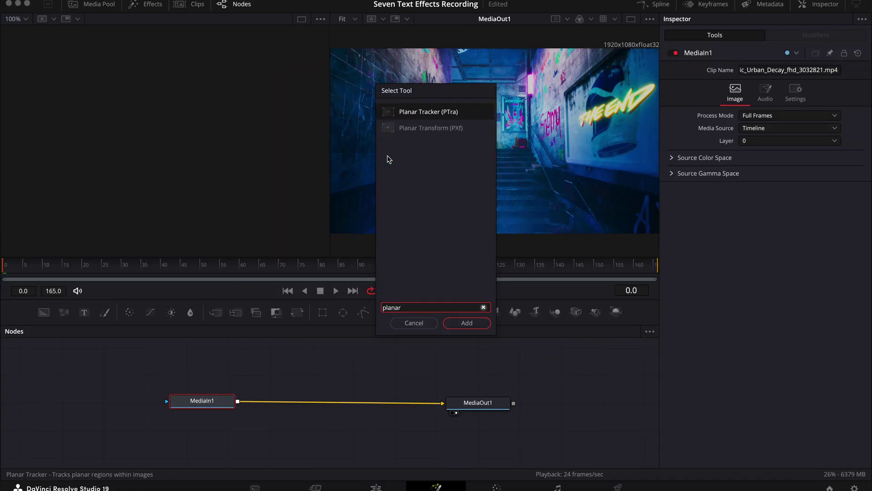
click(427, 114)
click(465, 324)
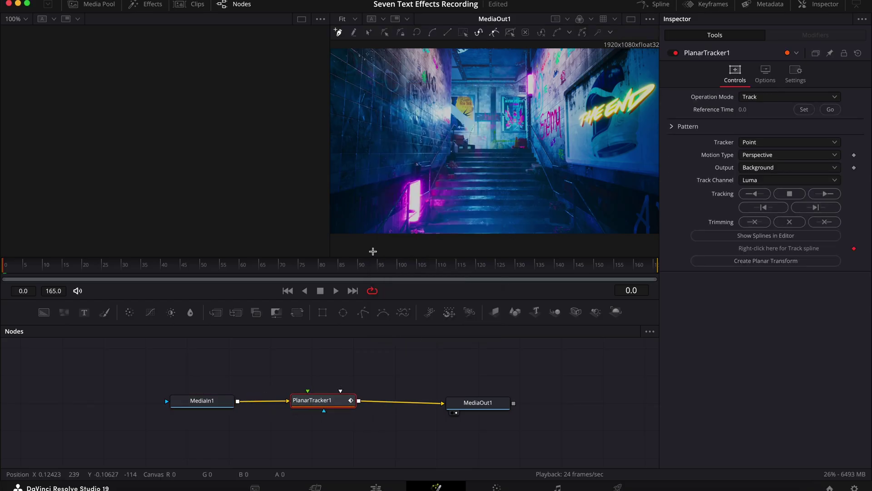
Outline the left wall, track it forward with Hybrid Point/Area, and return to frame 0
click(342, 145)
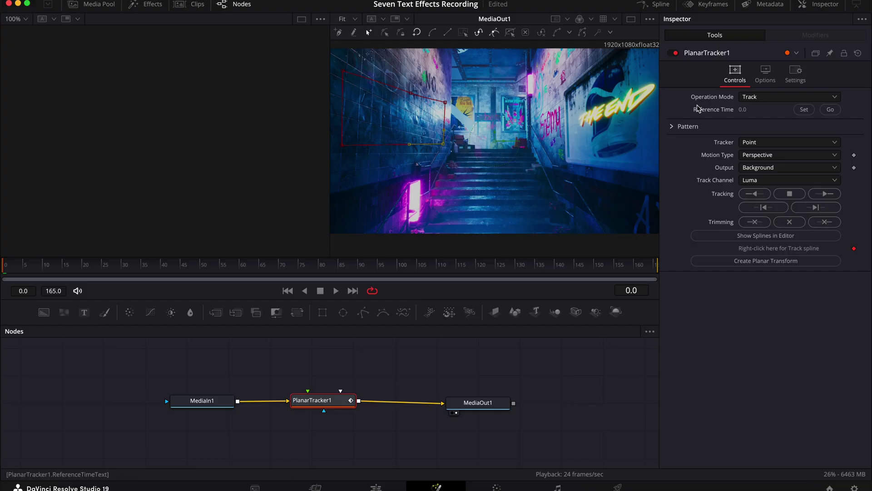
click(745, 141)
click(755, 167)
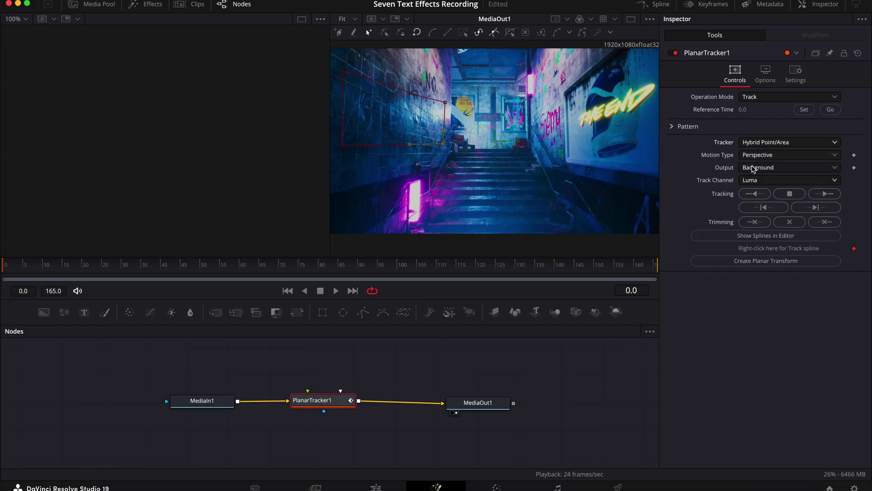
click(823, 195)
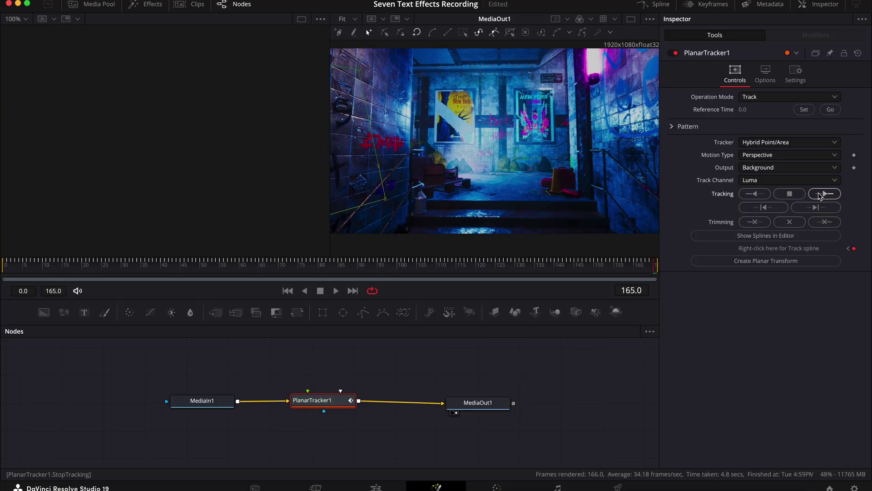
click(5, 268)
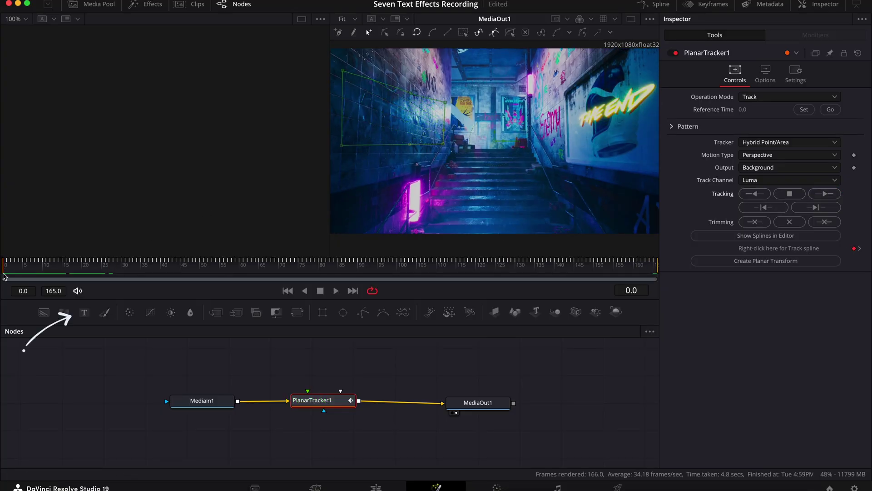
Feed a new Text node into PlanarTracker1, delete Merge1, and switch to Corner Pin mode
click(84, 313)
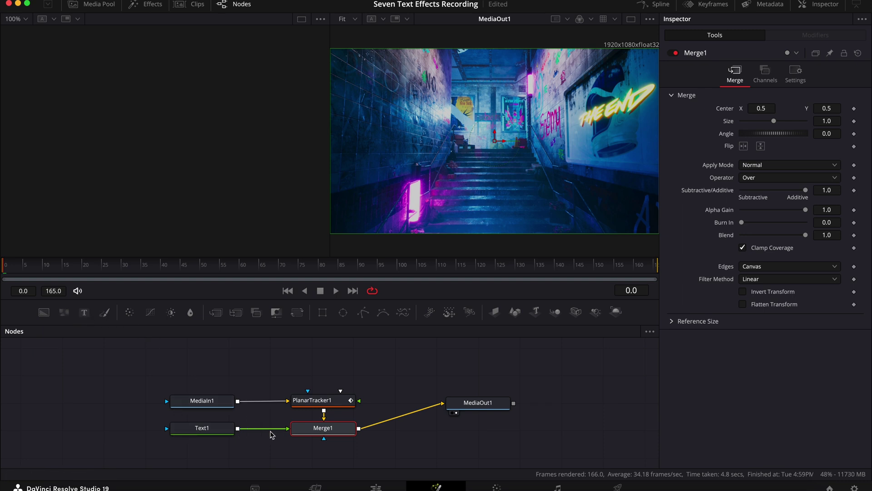
drag(281, 433, 358, 405)
key(Delete)
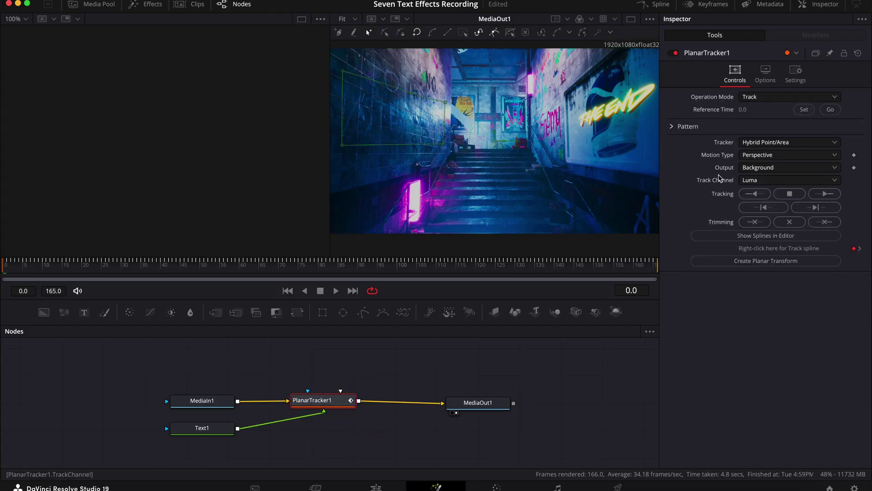
click(773, 96)
click(766, 135)
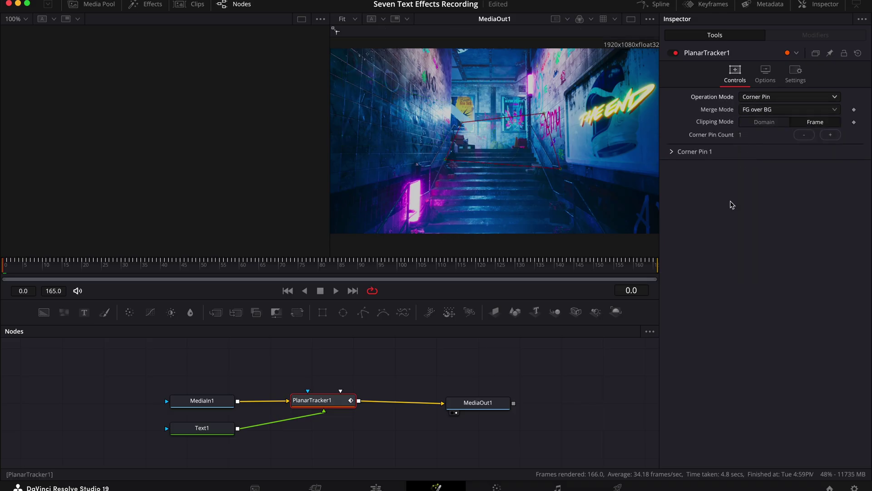
Position the four corner-pin corners on the left wall to match its perspective
drag(460, 127, 340, 68)
drag(445, 160, 341, 165)
drag(545, 114, 445, 108)
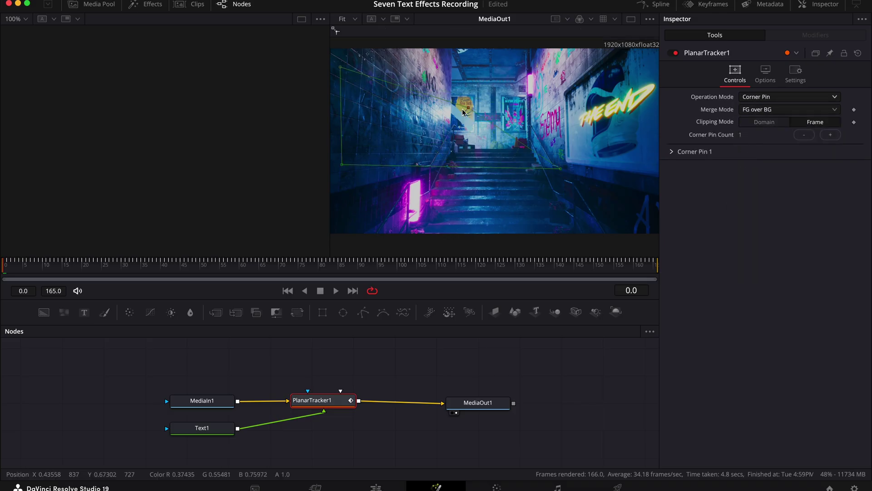
drag(561, 169, 450, 143)
drag(445, 107, 445, 96)
drag(450, 143, 445, 133)
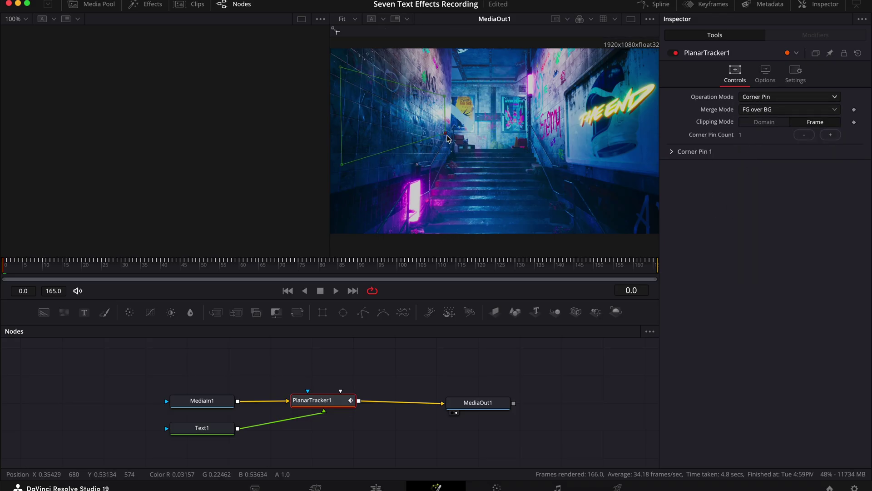
Make Text1 read SUBSCRIBE in Heavitas at a larger size
click(202, 427)
click(718, 162)
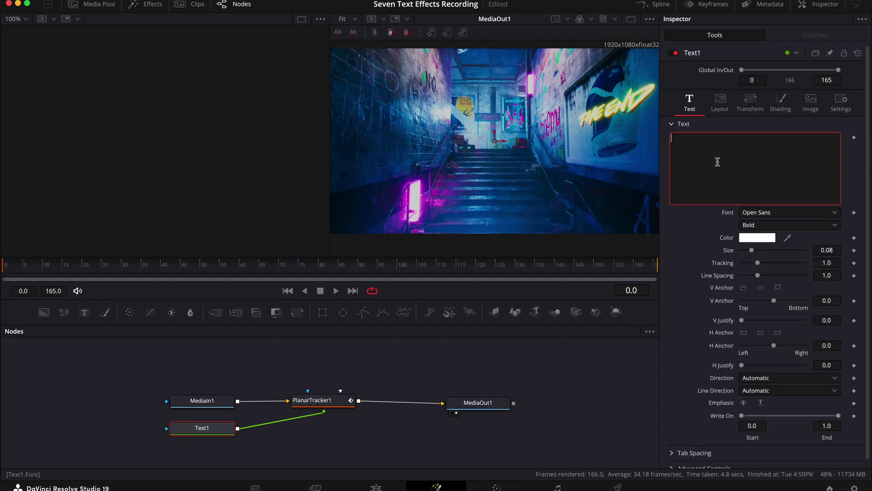
text(SUBSCRIBE)
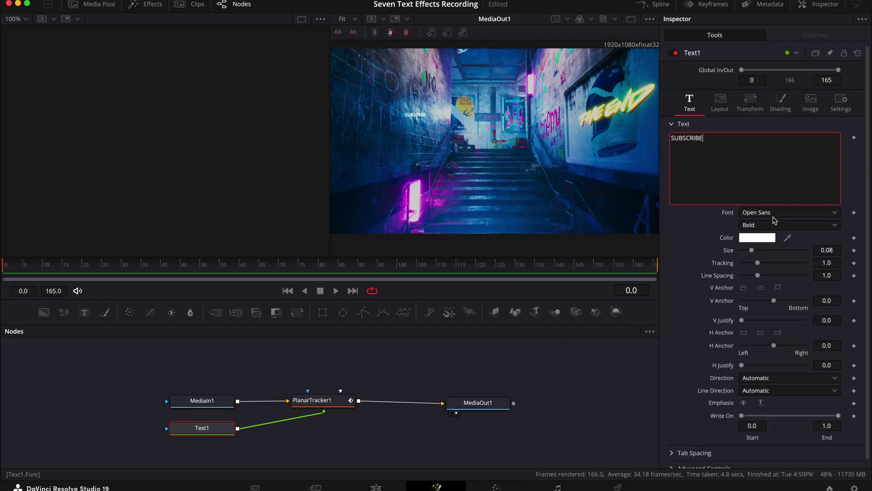
click(775, 214)
click(778, 225)
drag(752, 250, 772, 253)
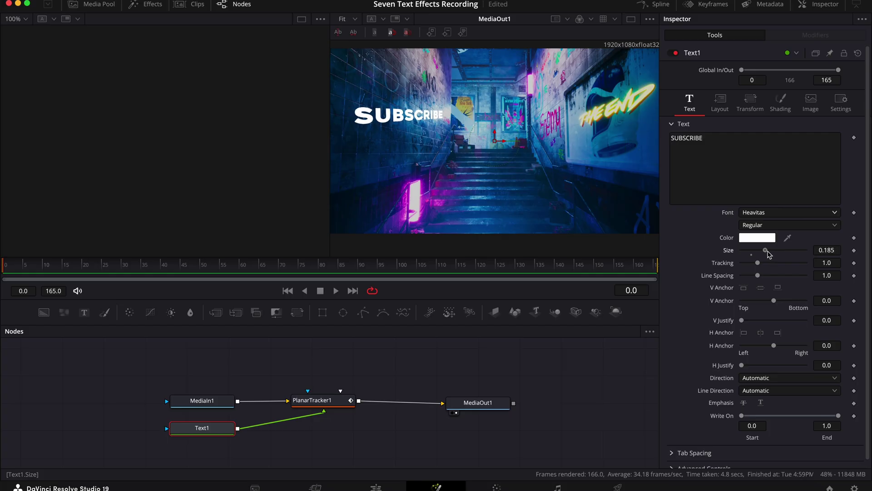
Play back the wall-tracked SUBSCRIBE text, then place a new Text+ title on Video 1
key(space)
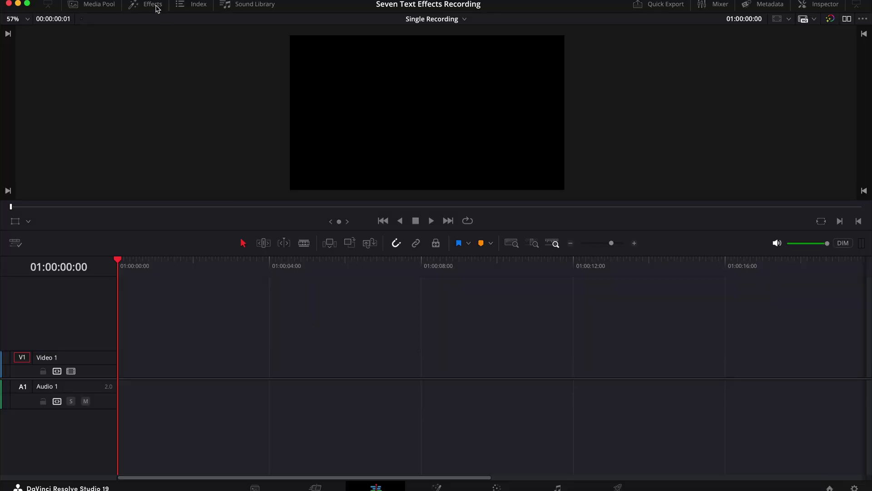
click(157, 8)
drag(119, 214, 354, 382)
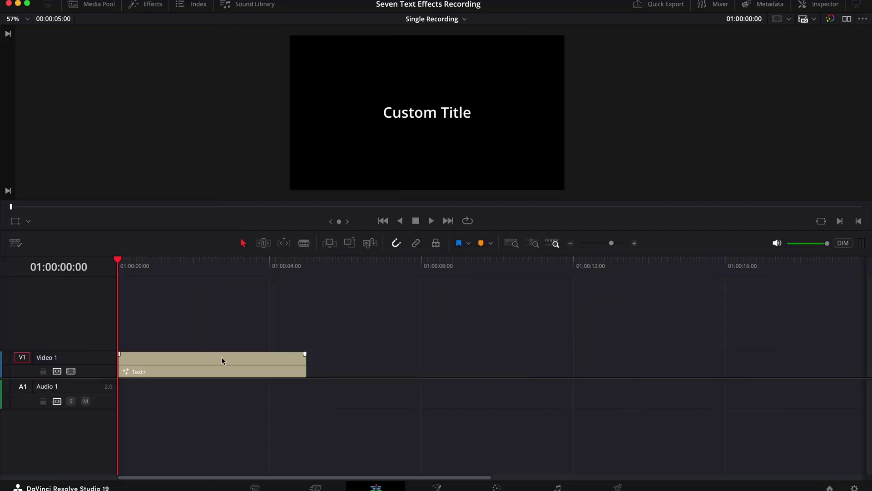
Replace the title text with 'WAVY TEXT' in Heavitas at size 0.1059
click(222, 360)
click(817, 4)
drag(708, 126, 668, 130)
text(WAVY)
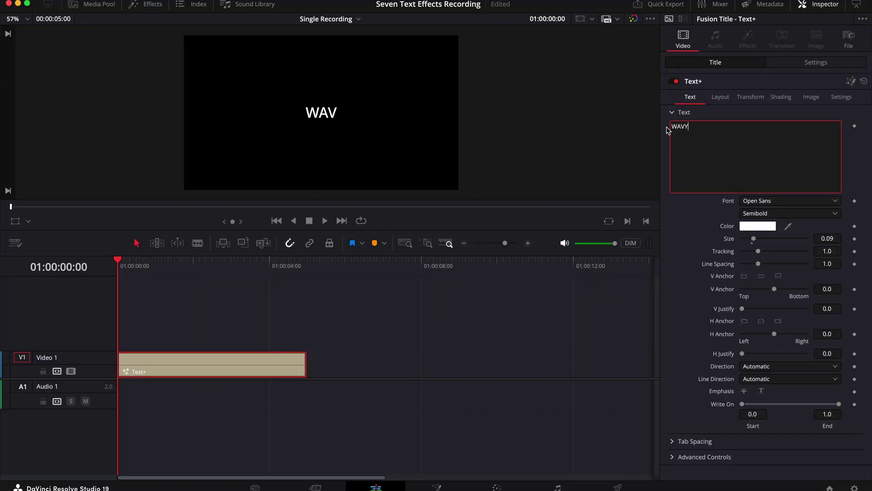
text( TEXT)
click(790, 200)
click(757, 226)
drag(828, 238, 846, 238)
click(817, 4)
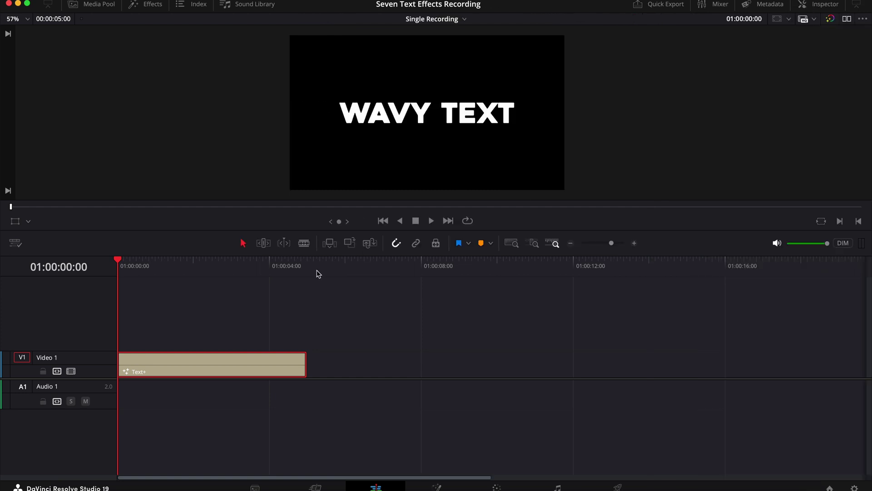
click(146, 10)
Find Waviness in Open FX with legacy Resolve FX shown and apply it to the WAVY TEXT clip
click(27, 140)
click(101, 38)
text(wa)
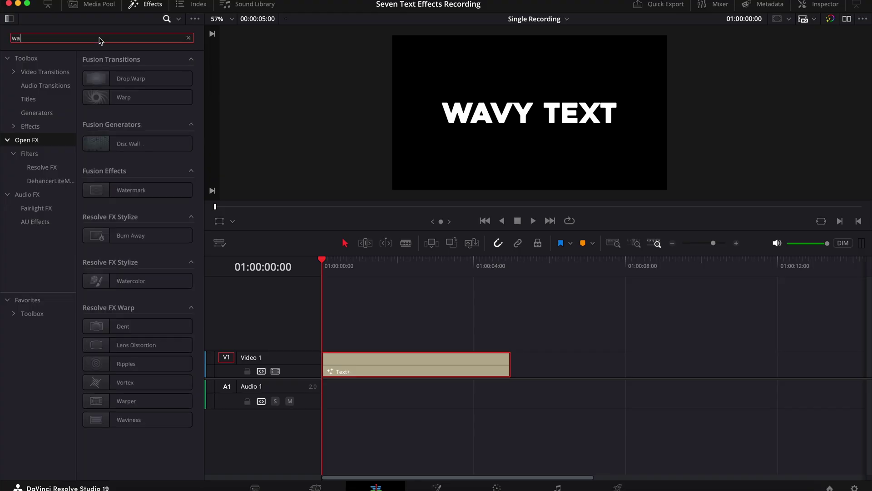
text(v)
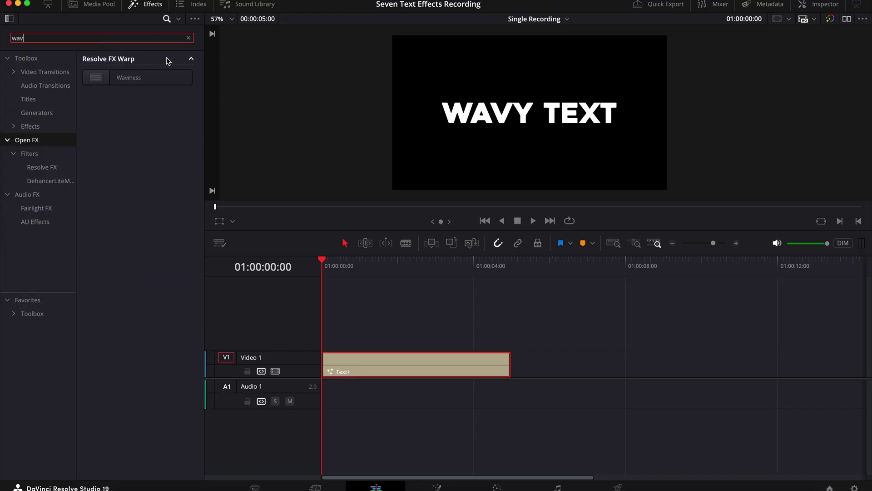
click(195, 19)
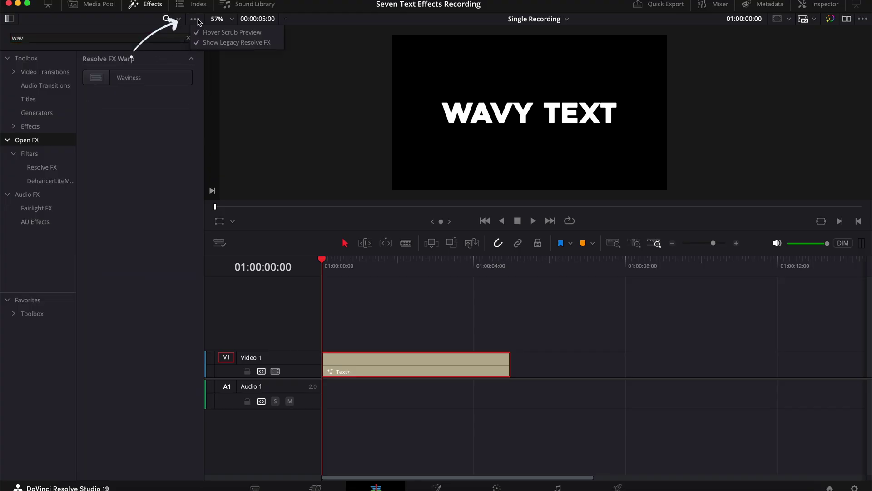
click(223, 42)
click(195, 18)
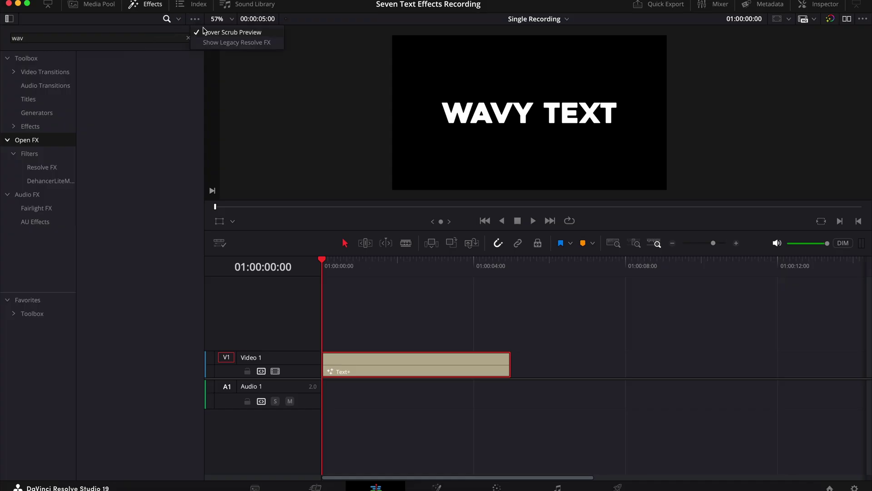
click(229, 42)
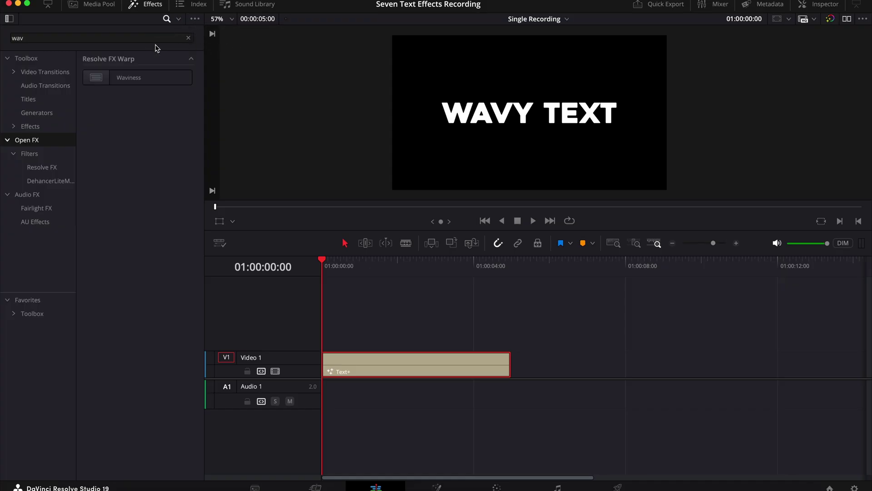
drag(144, 80, 361, 368)
click(148, 7)
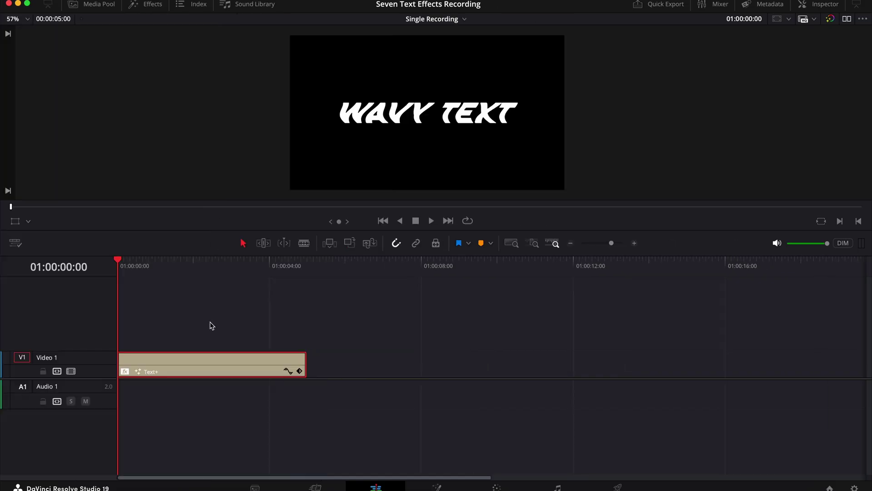
Raise the Waviness scale and lower its strength, then play the rippling text
click(821, 5)
mouse_move(753, 114)
mouse_down()
mouse_move(763, 113)
mouse_move(741, 131)
mouse_up()
key(space)
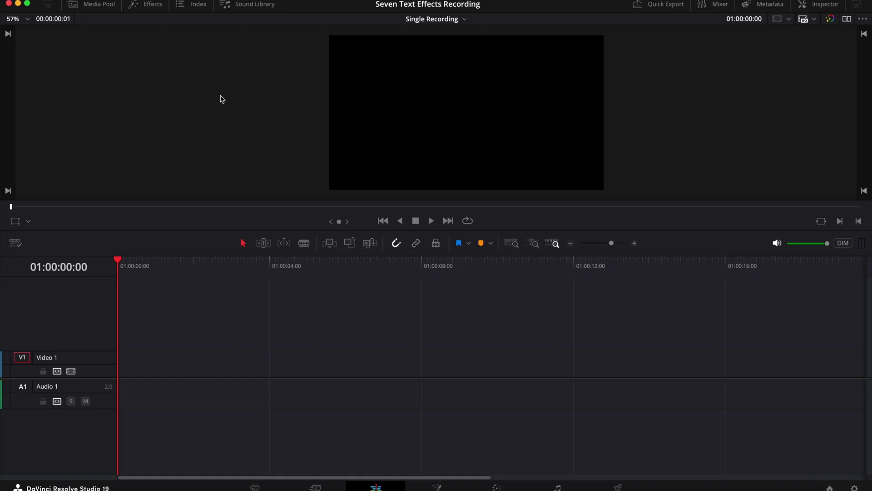
click(146, 4)
Add a Text+ title to Video 1 and change its text to 'OUTLINE EFFECT'
drag(136, 172, 323, 372)
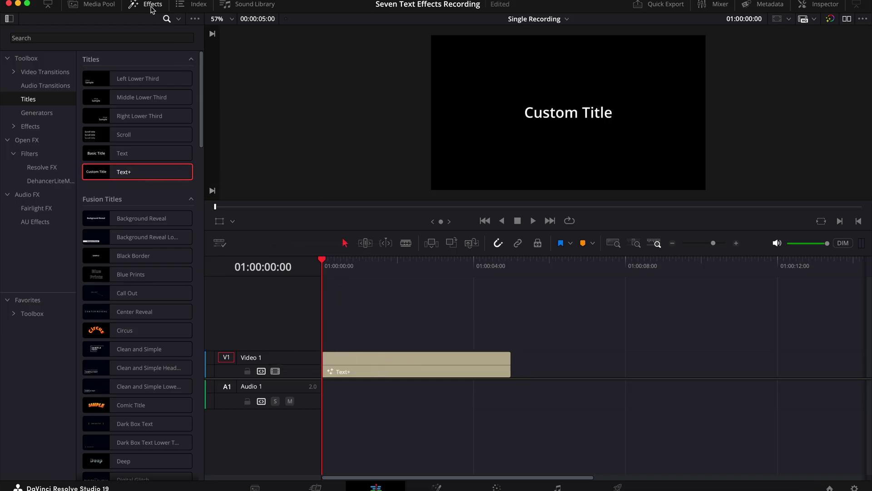
click(153, 6)
click(209, 361)
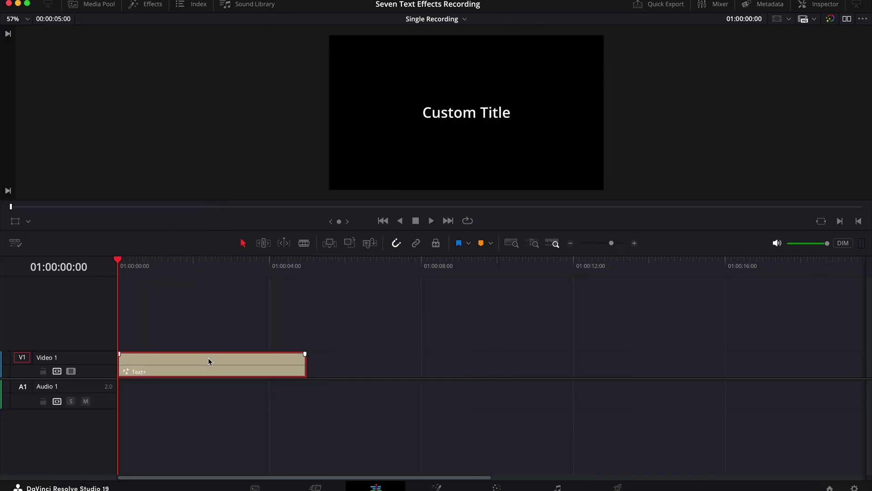
click(821, 6)
click(722, 127)
drag(721, 127, 673, 132)
text(OUTLIN)
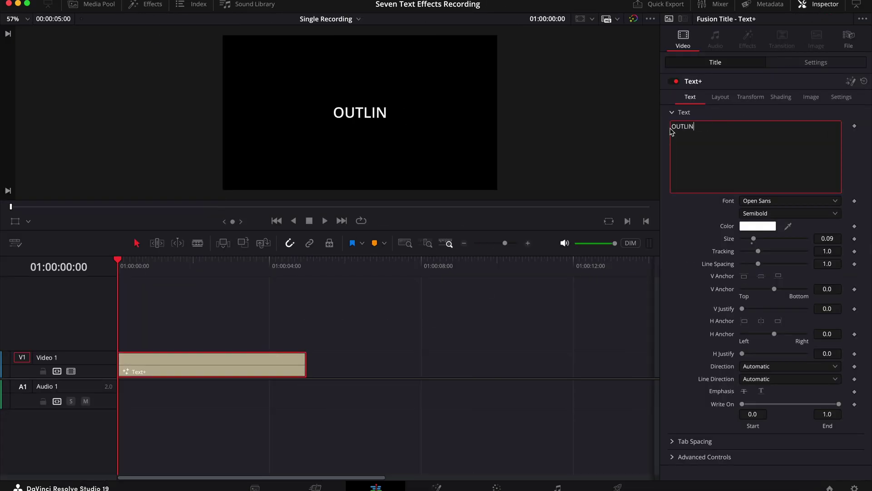
text(E EFFECT)
Set the title font to Heavitas and enlarge it to size 0.1261
click(790, 200)
scroll(767, 229, down, 5)
click(767, 230)
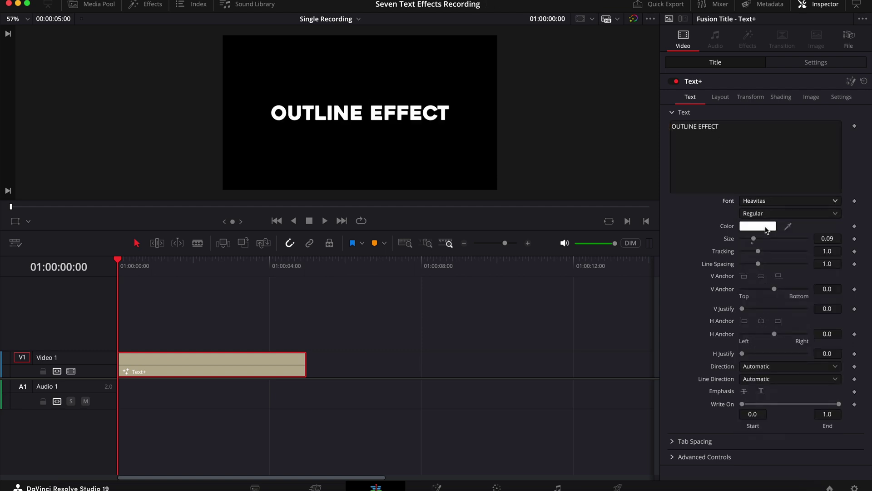
drag(823, 238, 689, 232)
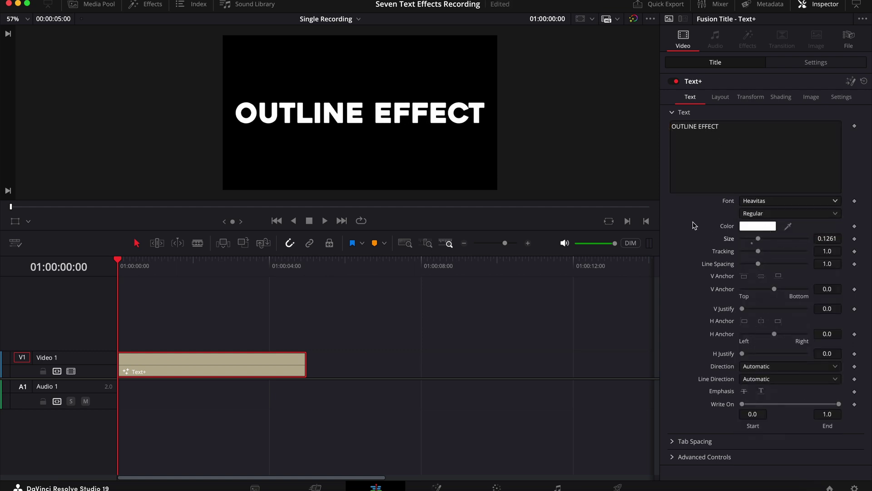
Disable shading element 1, enable element 2 as a white outline, and copy the clip onto Video 2
click(781, 98)
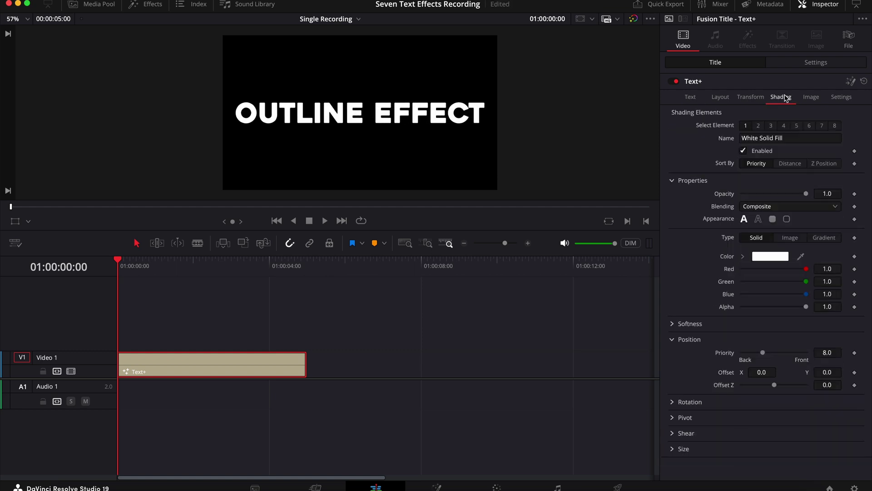
click(744, 151)
click(759, 126)
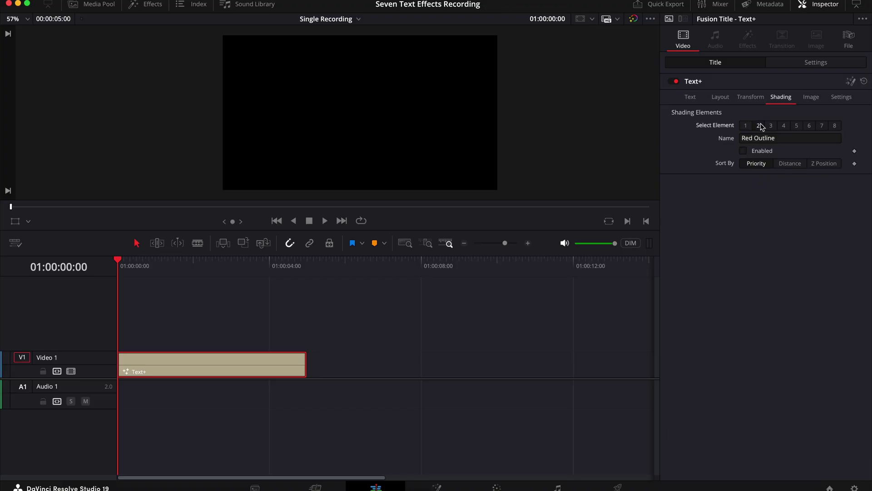
click(744, 151)
click(779, 325)
click(734, 201)
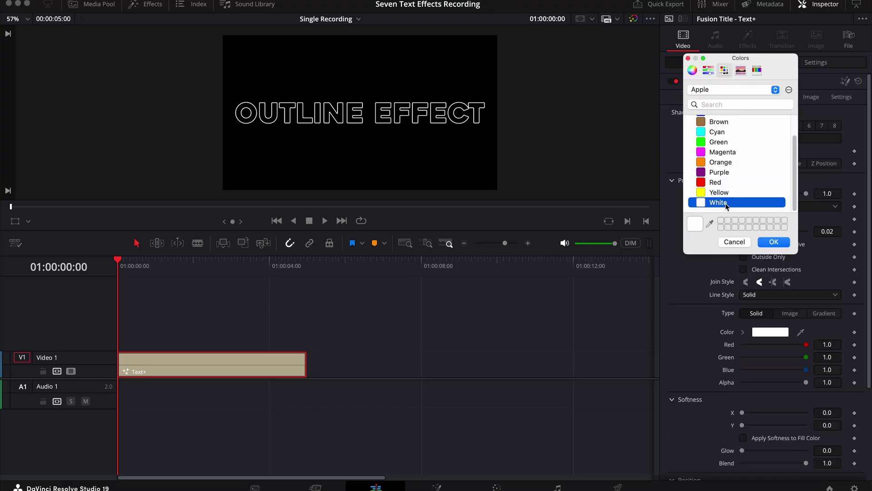
click(777, 241)
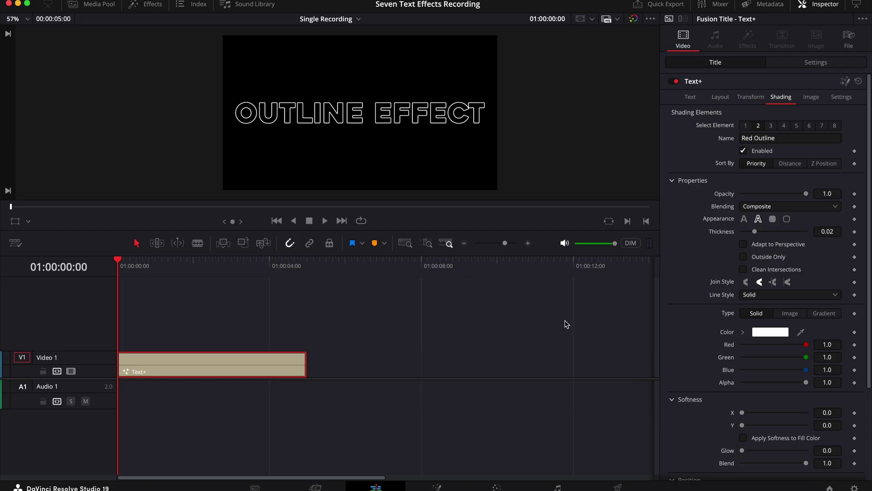
drag(250, 367, 244, 342)
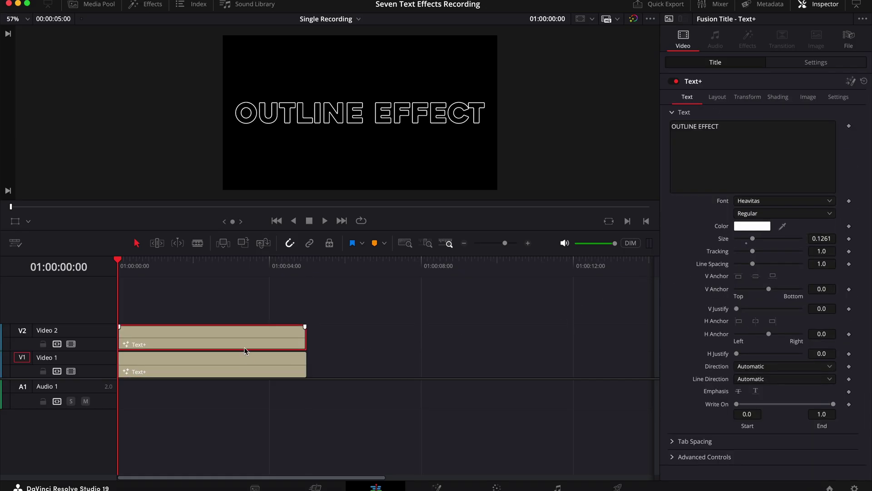
Re-enable the White Solid Fill shading element on the Video 1 title copy
click(245, 369)
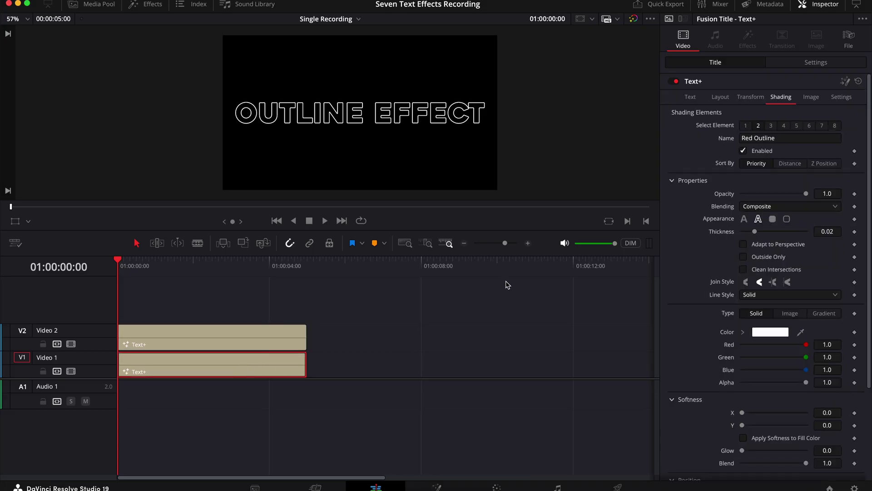
click(746, 127)
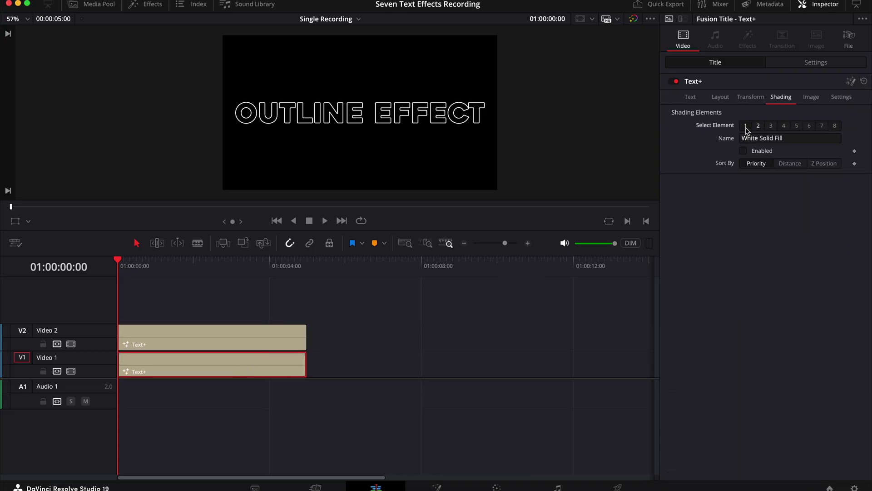
click(745, 151)
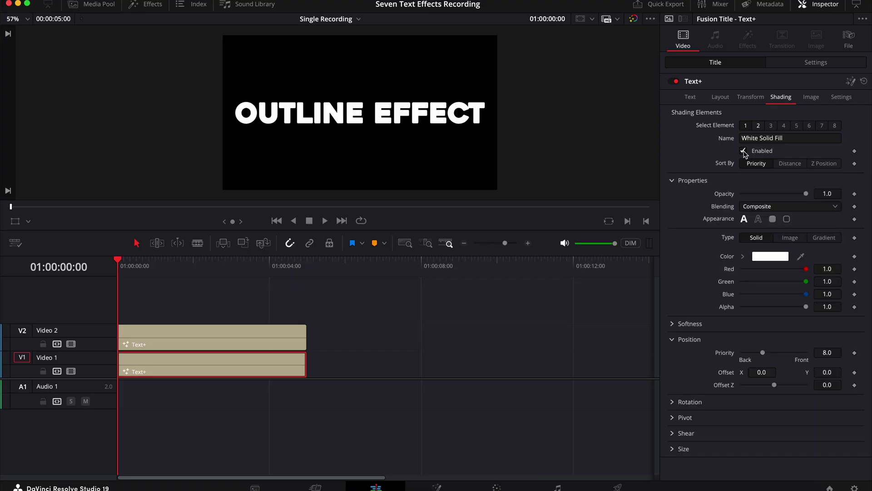
click(692, 97)
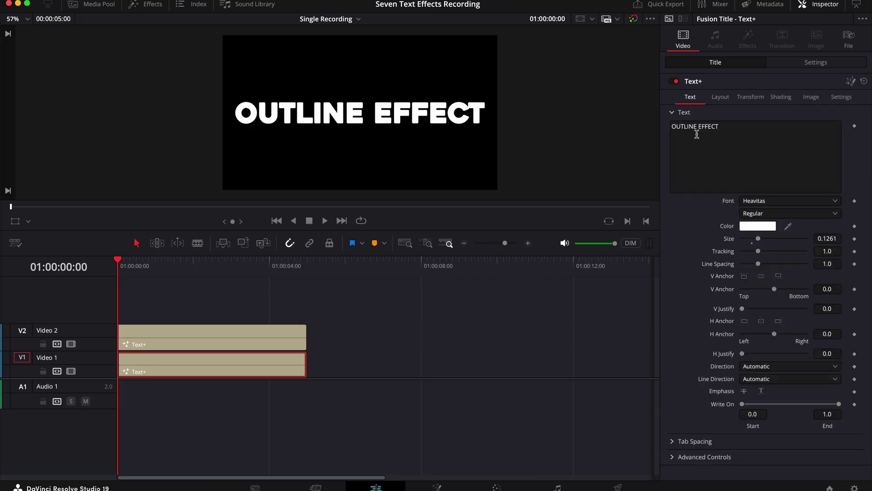
Keyframe Write On End from 0.0 at the start to 1.0 at 01:00:02:11, then play
click(855, 405)
drag(839, 405, 740, 404)
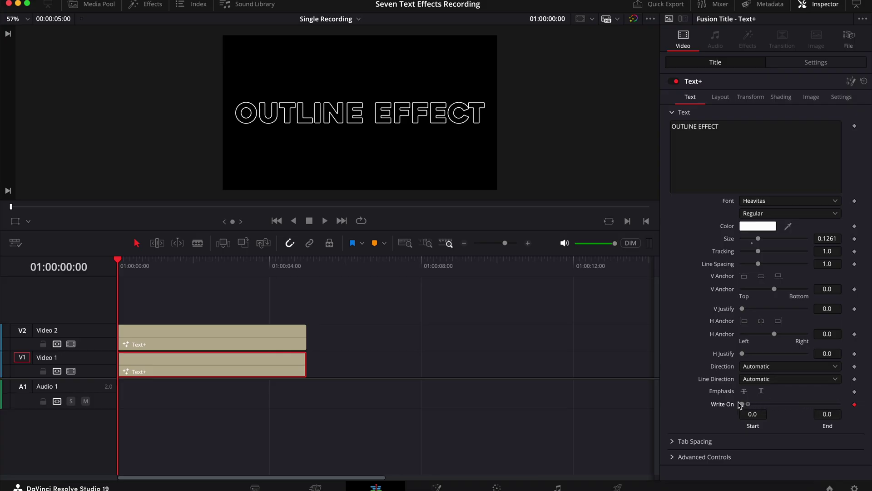
drag(189, 263, 212, 267)
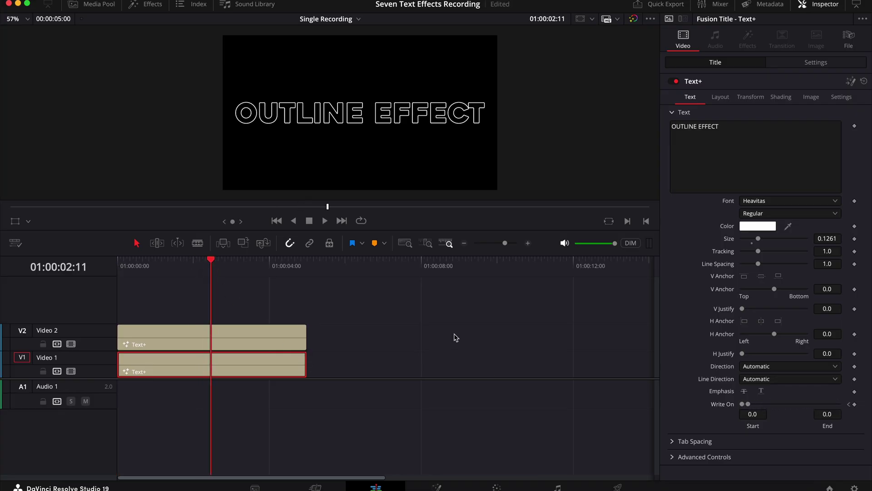
drag(745, 404, 849, 411)
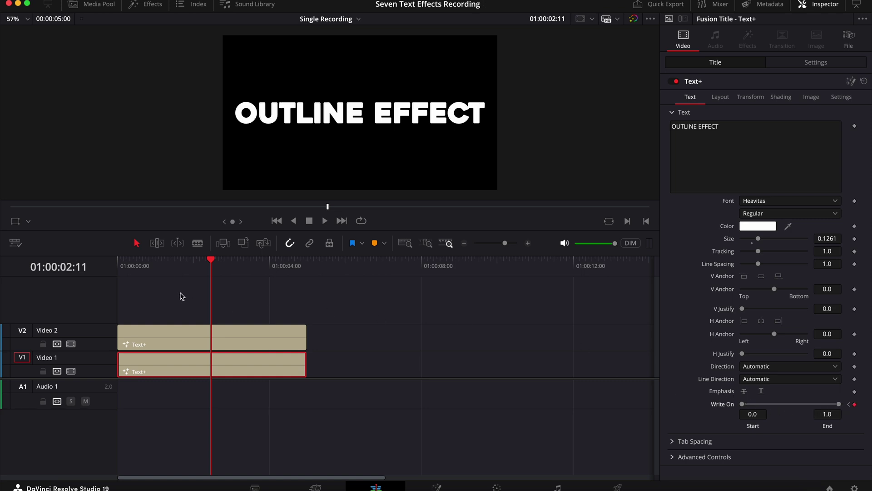
drag(157, 268, 109, 265)
key(space)
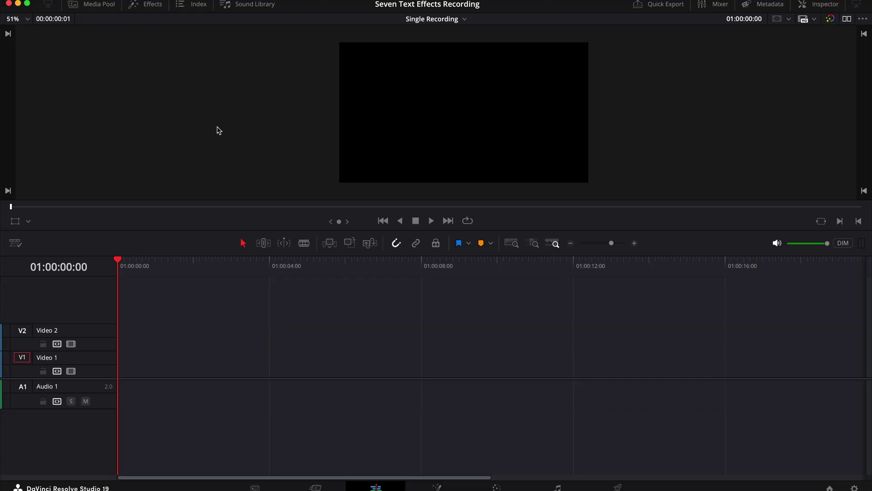
Add a Text+ title to Video 1 and replace its text with 'Letter Reveal'
click(146, 4)
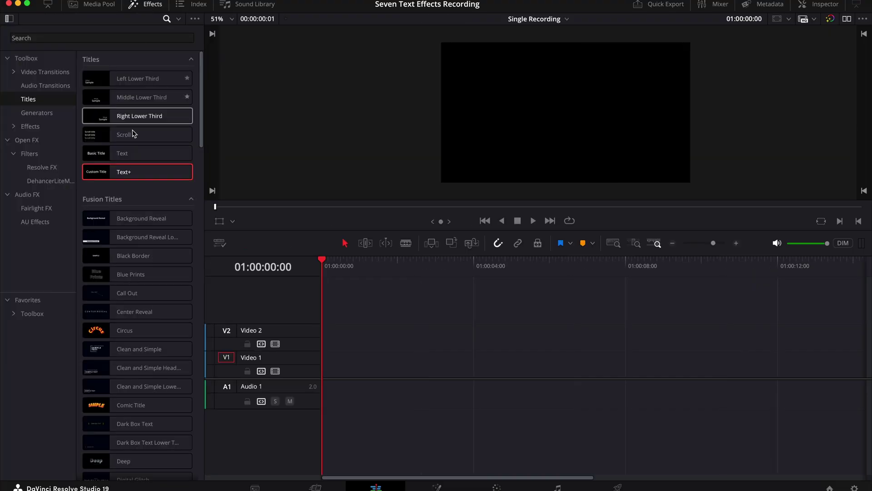
drag(136, 171, 327, 359)
click(146, 4)
click(803, 4)
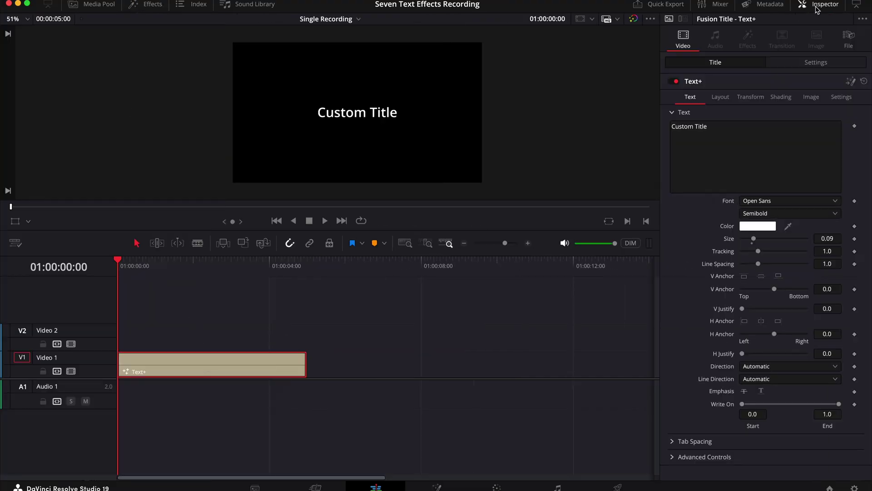
click(740, 129)
key(ctrl+a)
text(Letter Reveal)
Set the Letter Reveal font to Heavitas and open the title in Fusion
click(785, 201)
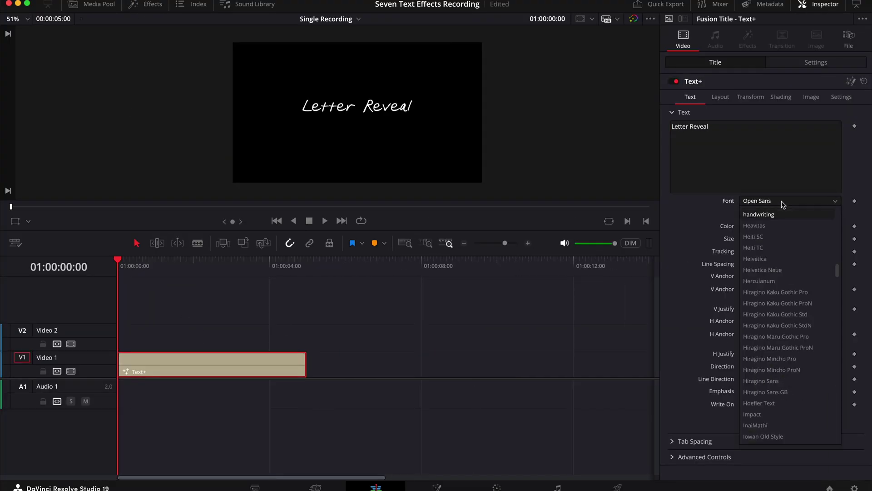
click(789, 250)
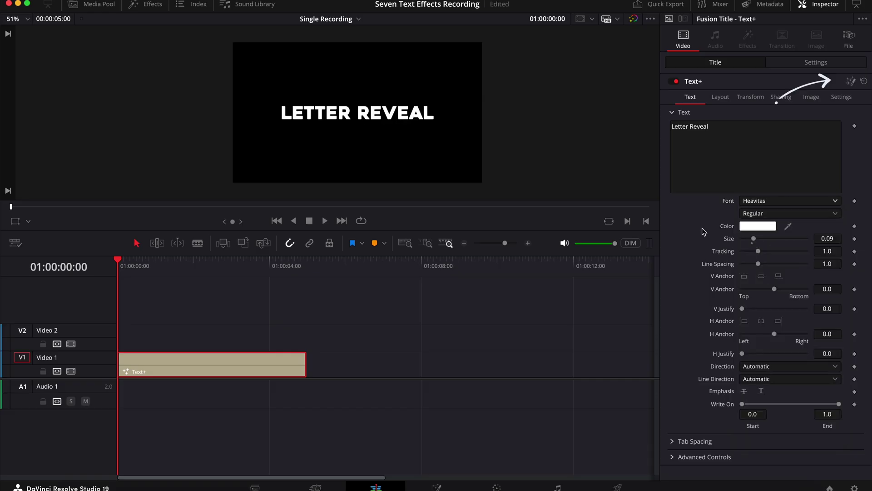
click(851, 81)
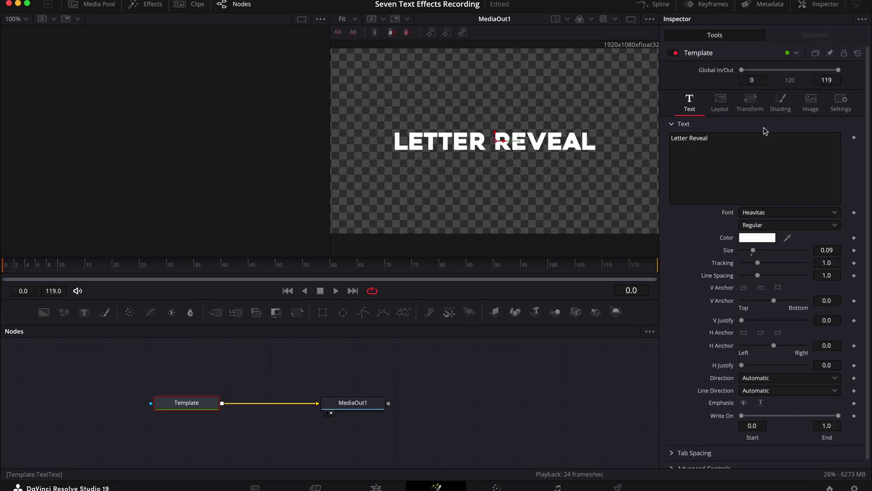
Attach a Follower modifier to the text and set its order to Random But One by One
right_click(742, 148)
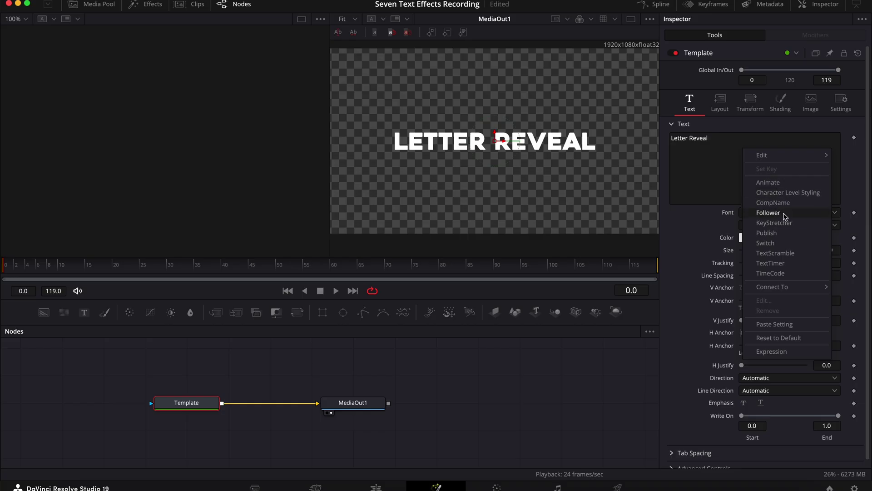
click(768, 212)
click(808, 37)
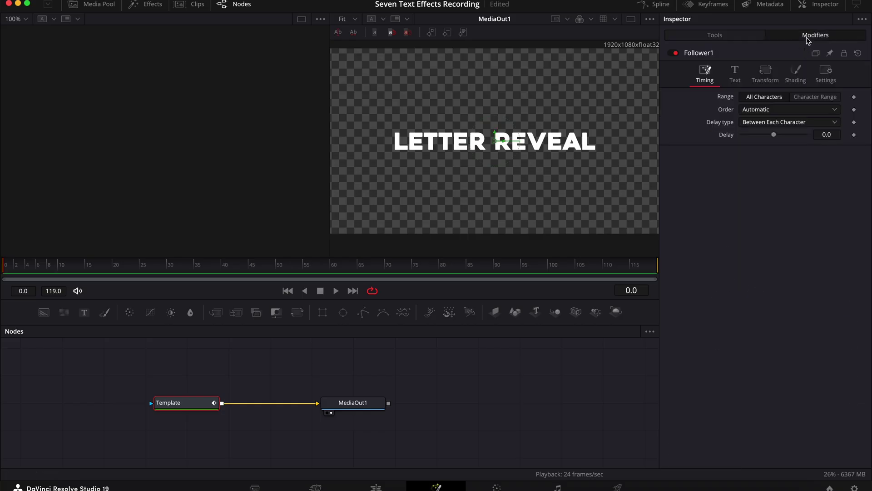
click(777, 111)
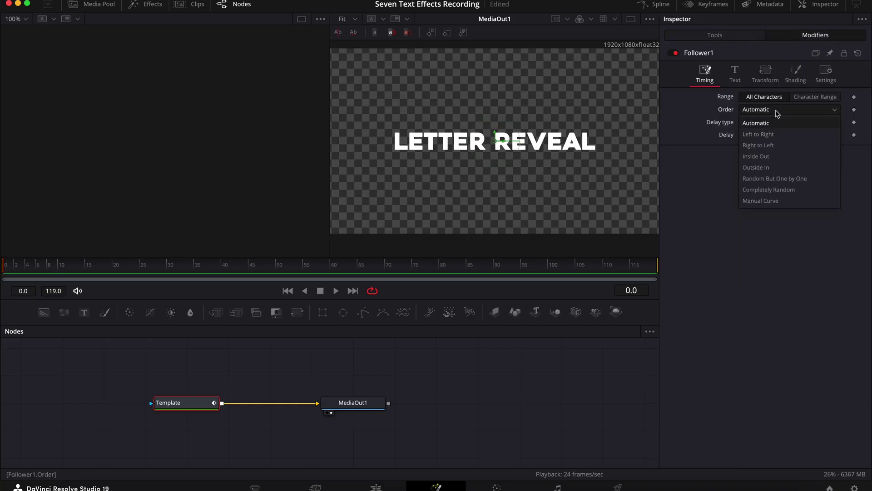
click(775, 178)
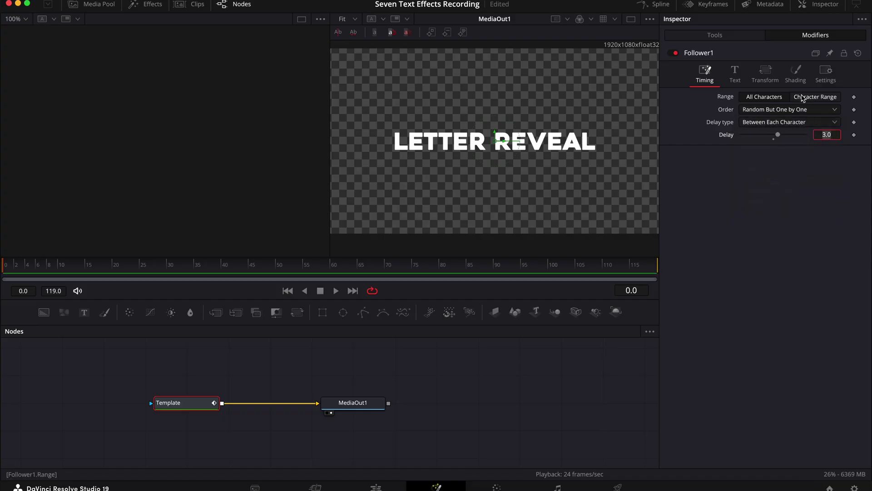
click(796, 78)
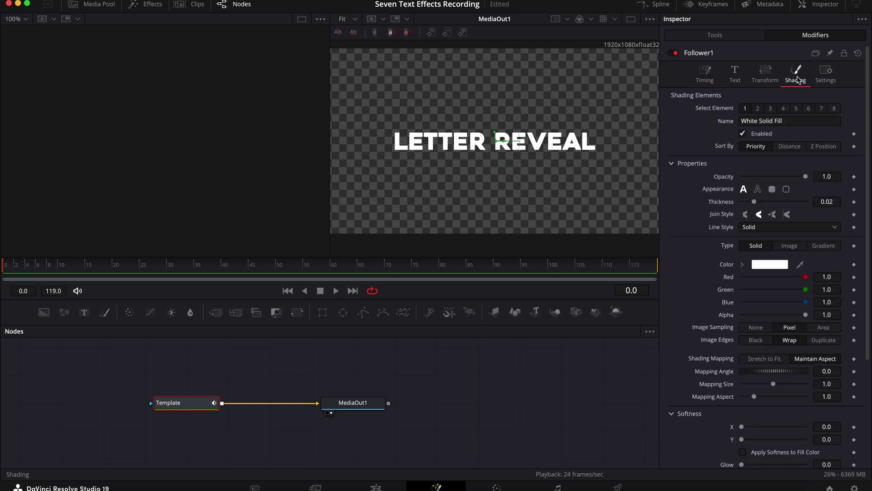
Keyframe Follower opacity from 0.0 at frame 0 to 1.0 at frame 48, then play on the Edit page
click(854, 177)
drag(805, 179, 739, 179)
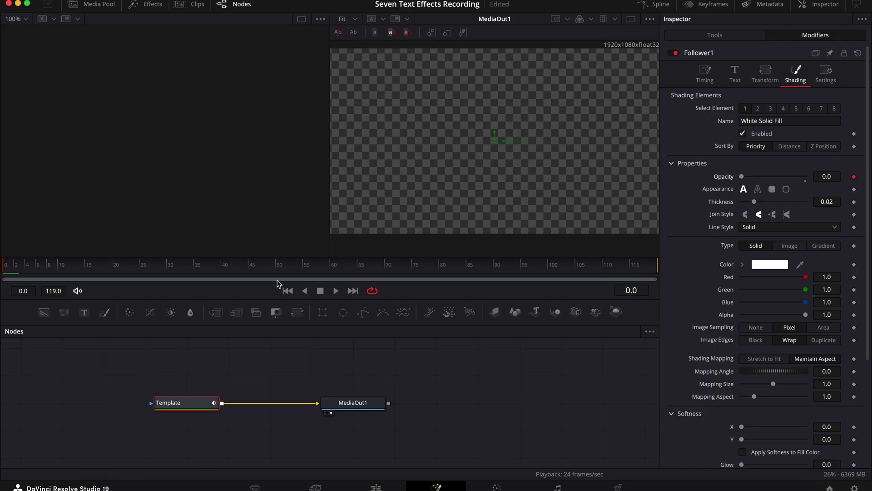
drag(139, 269, 265, 270)
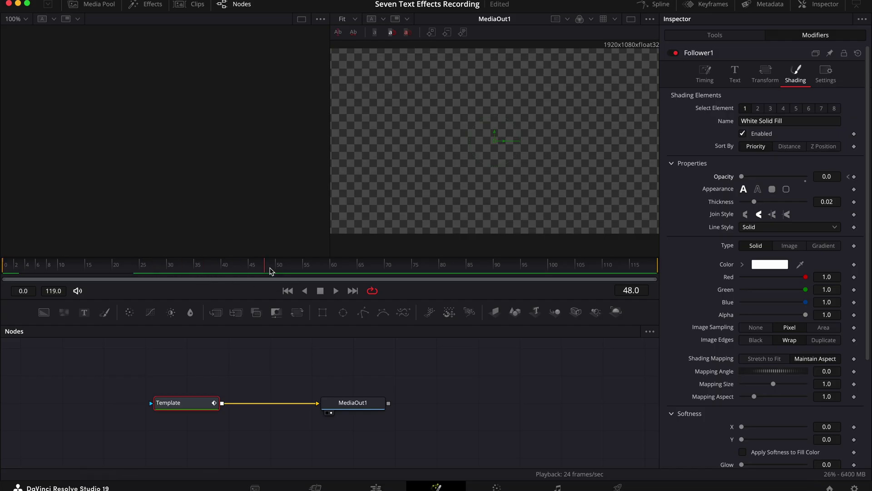
drag(742, 176, 805, 176)
key(Home)
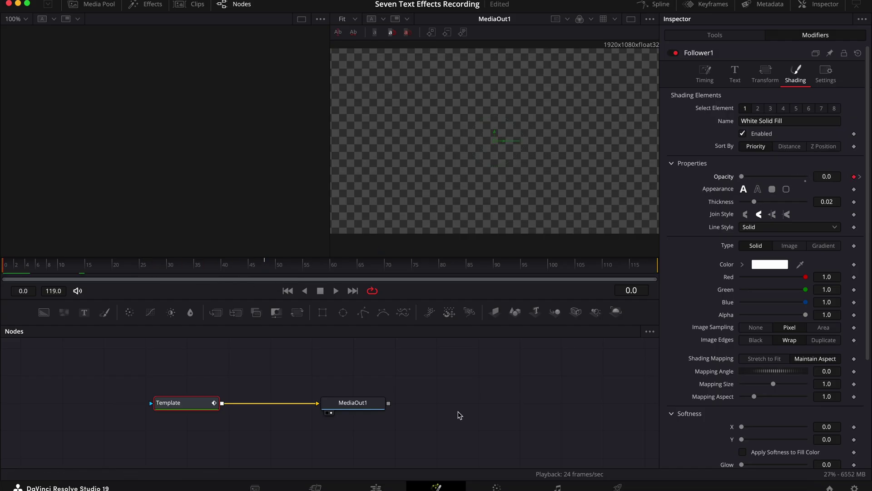
click(378, 487)
key(space)
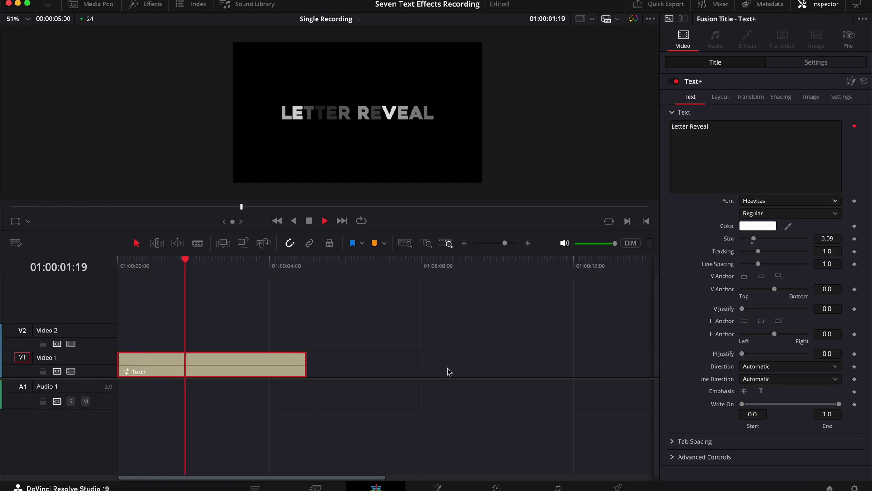